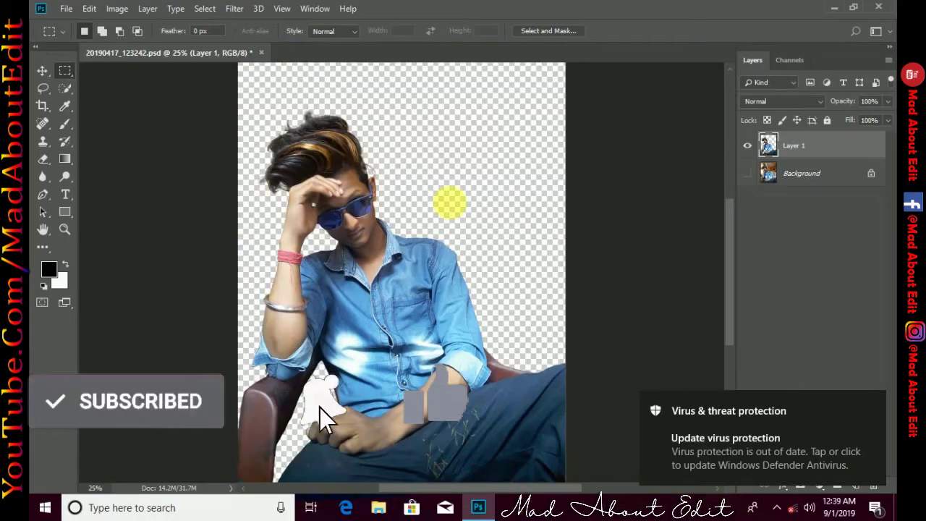
Add a Brightness/Contrast adjustment layer and raise its Brightness
click(42, 71)
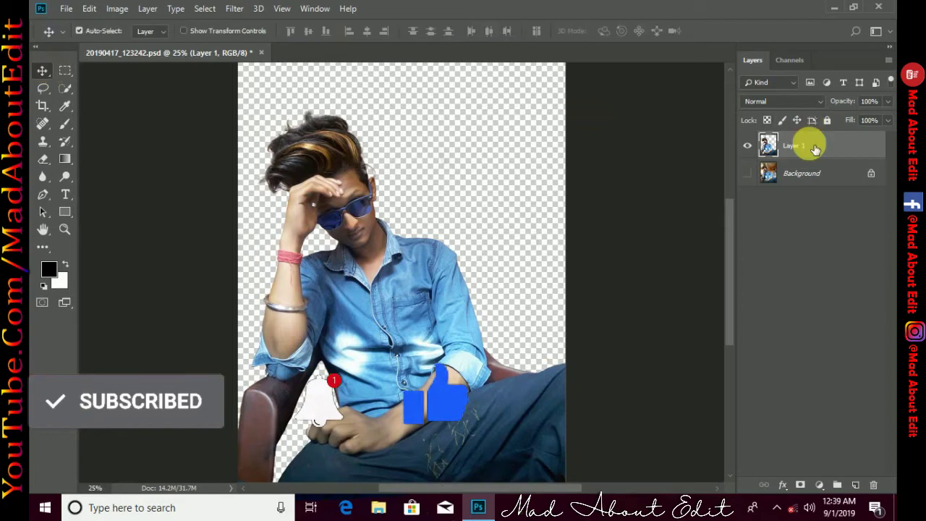
click(823, 483)
click(818, 283)
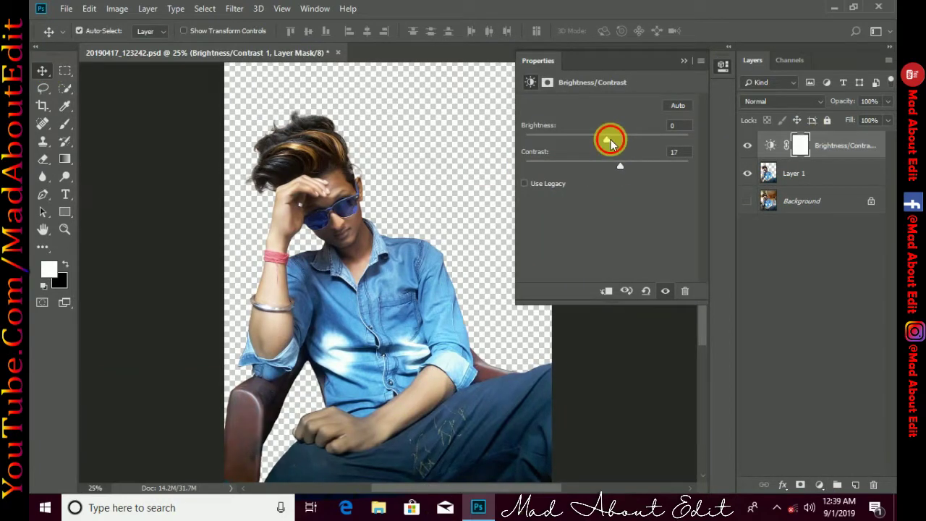
drag(610, 143, 624, 143)
click(684, 60)
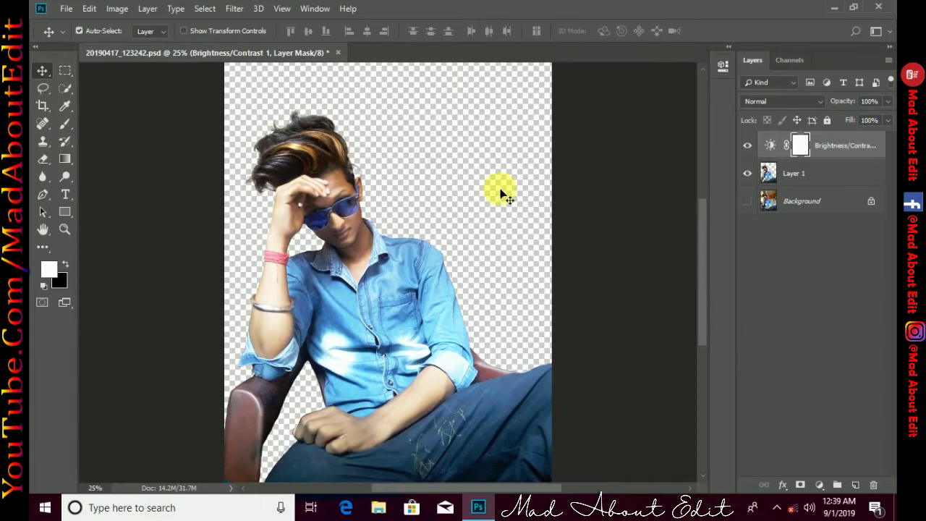
Add a Vibrance adjustment clipped to the layer below, with Saturation about +78
click(819, 484)
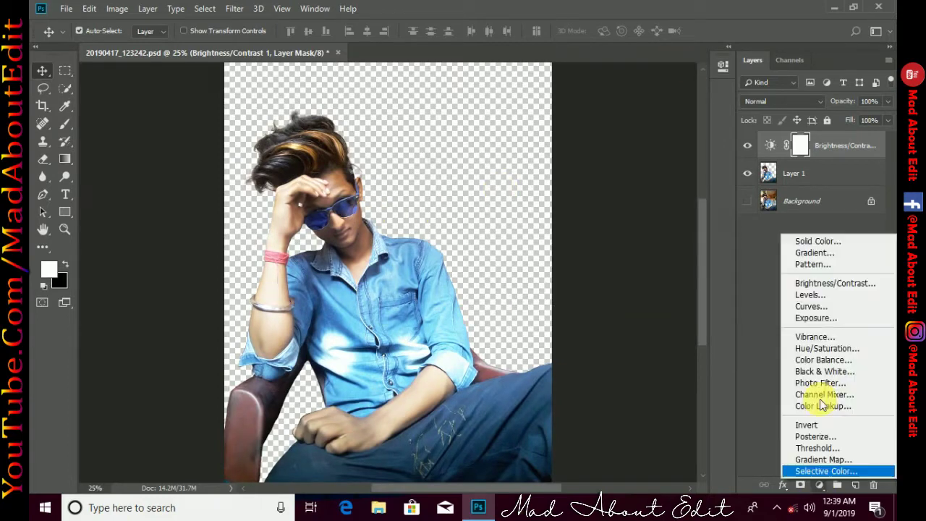
click(817, 333)
click(607, 291)
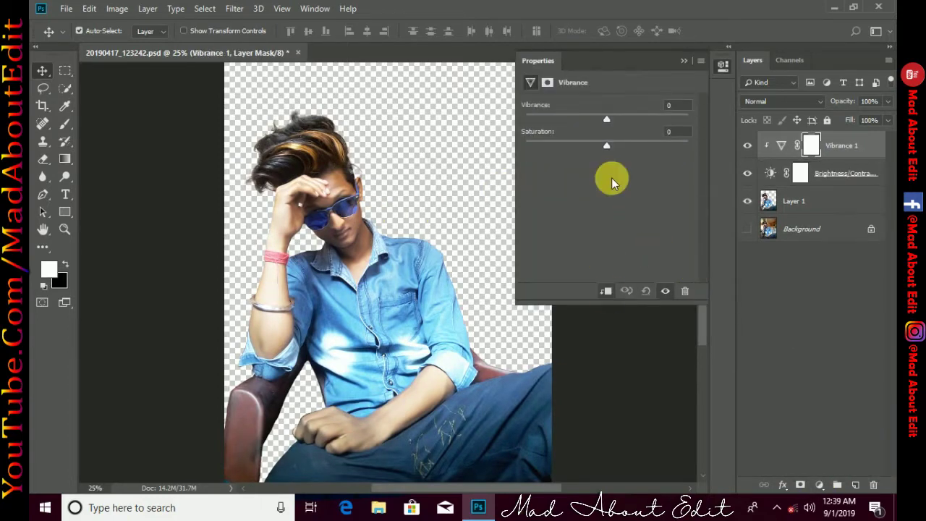
drag(629, 148, 674, 148)
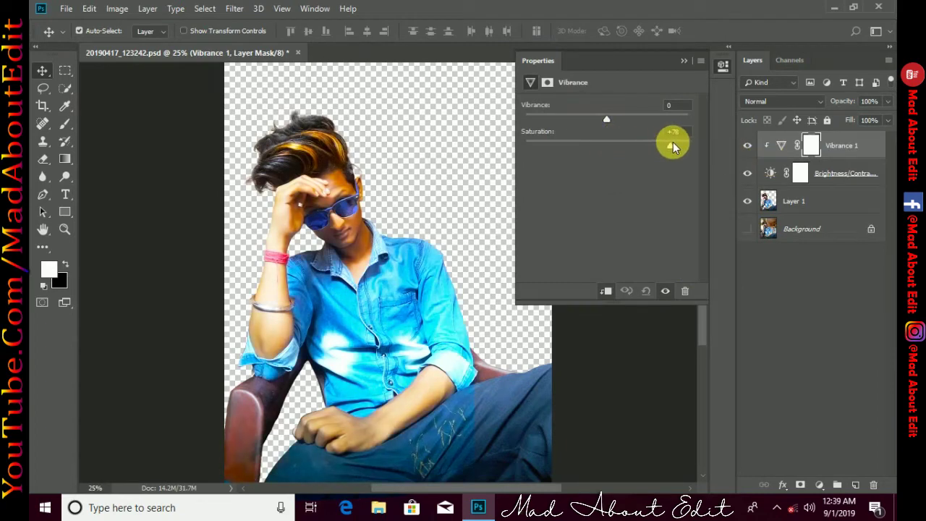
Clip the Brightness/Contrast adjustment to Layer 1 as well and select Layer 1
click(684, 60)
double_click(770, 173)
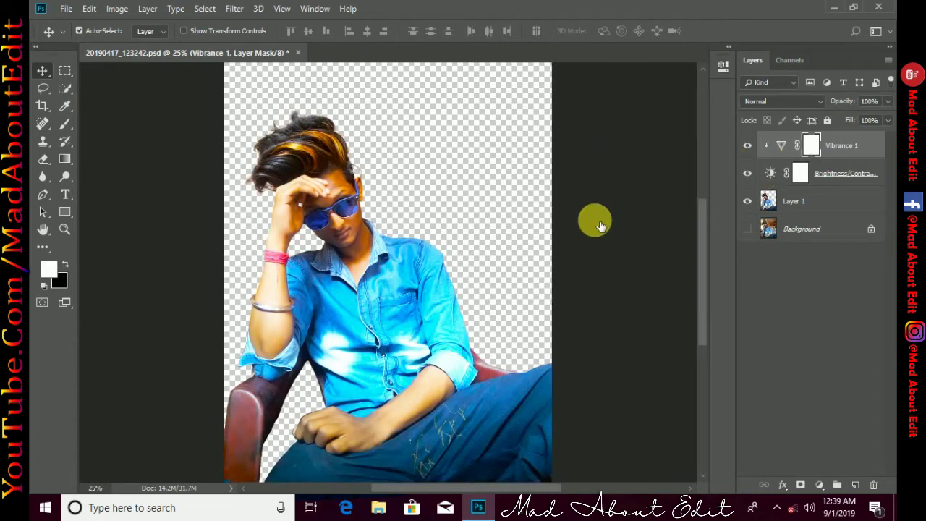
click(606, 291)
click(684, 60)
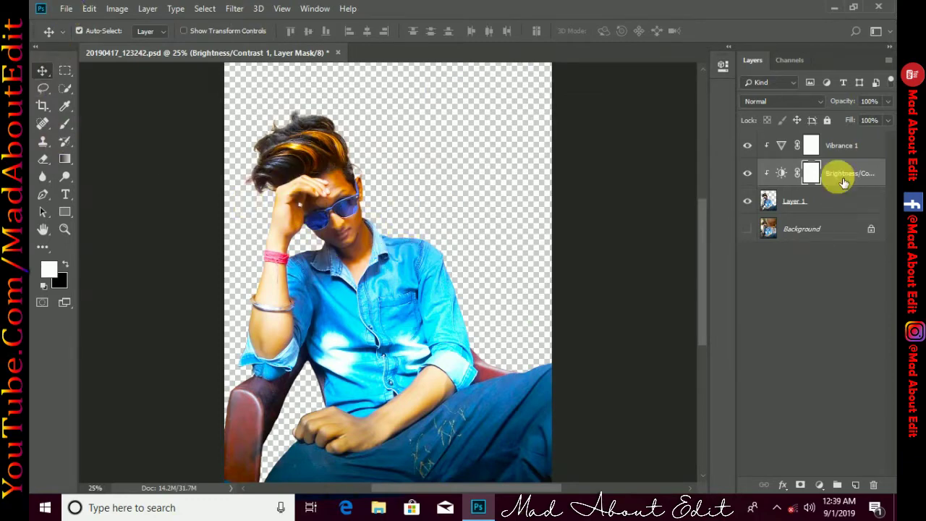
click(839, 202)
Add a #0d0d0d Solid Color fill layer above the Background, then reselect Layer 1
click(802, 229)
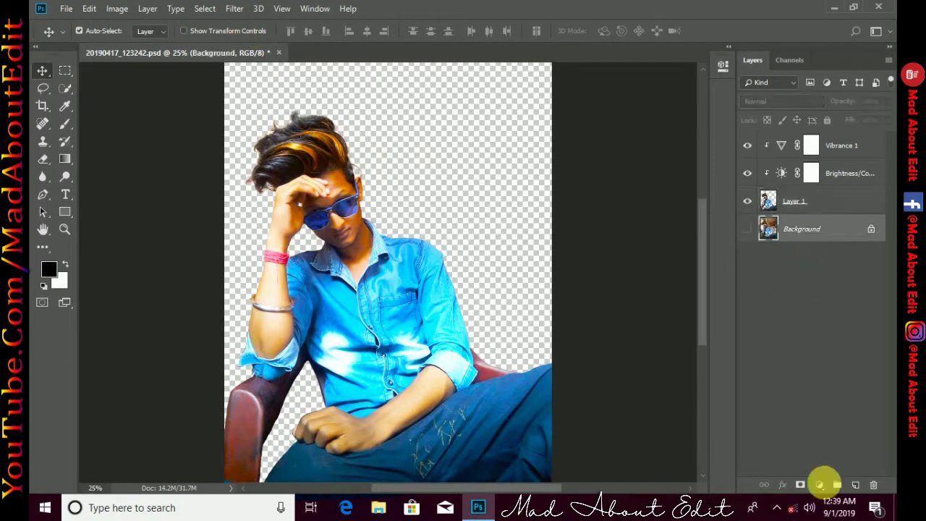
click(819, 485)
click(823, 248)
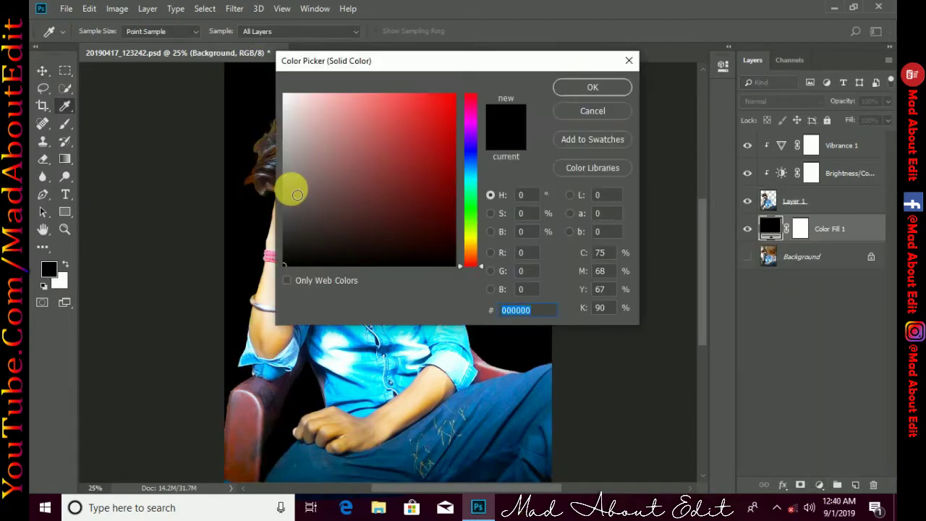
click(286, 262)
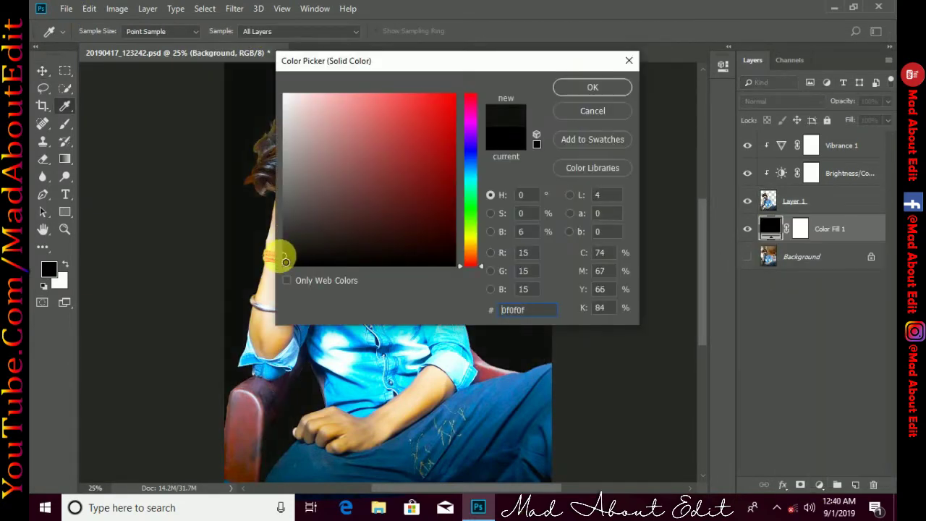
click(591, 87)
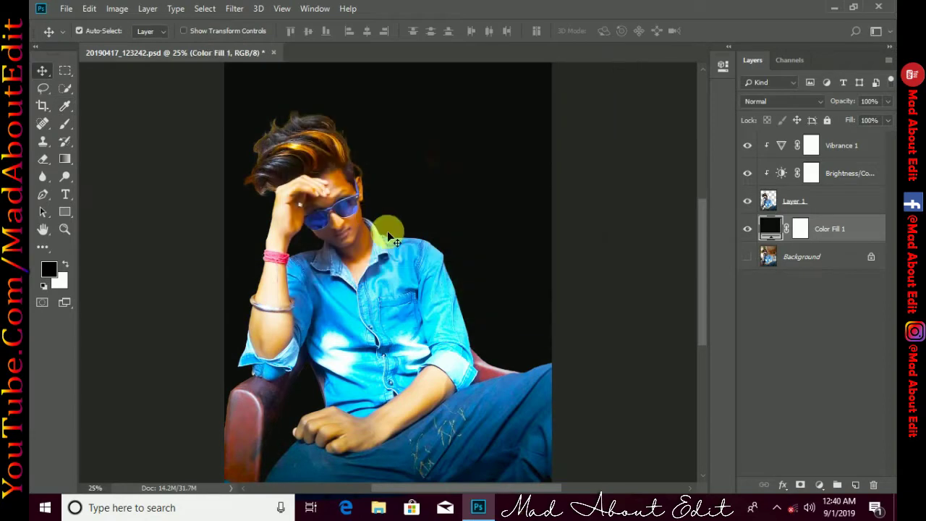
click(428, 160)
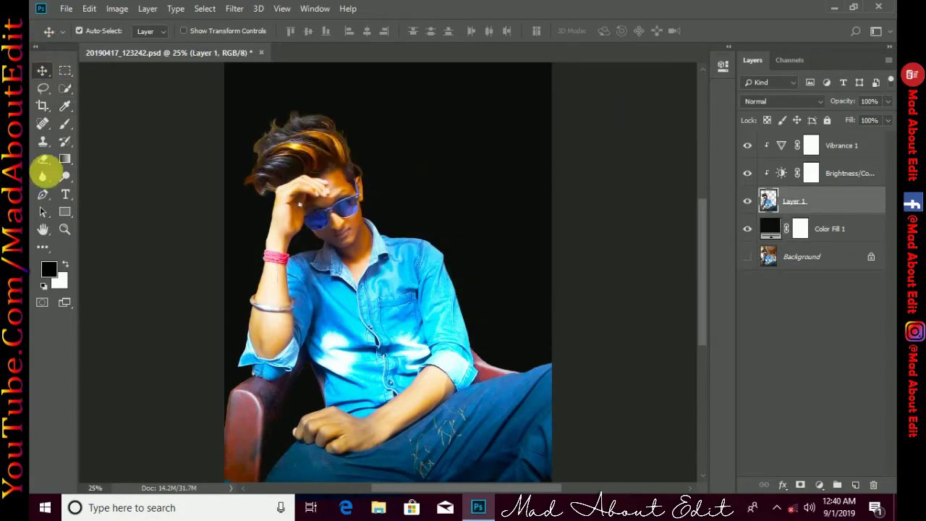
Enlarge the eraser brush to 261 px and return to the Move tool
drag(433, 163, 445, 154)
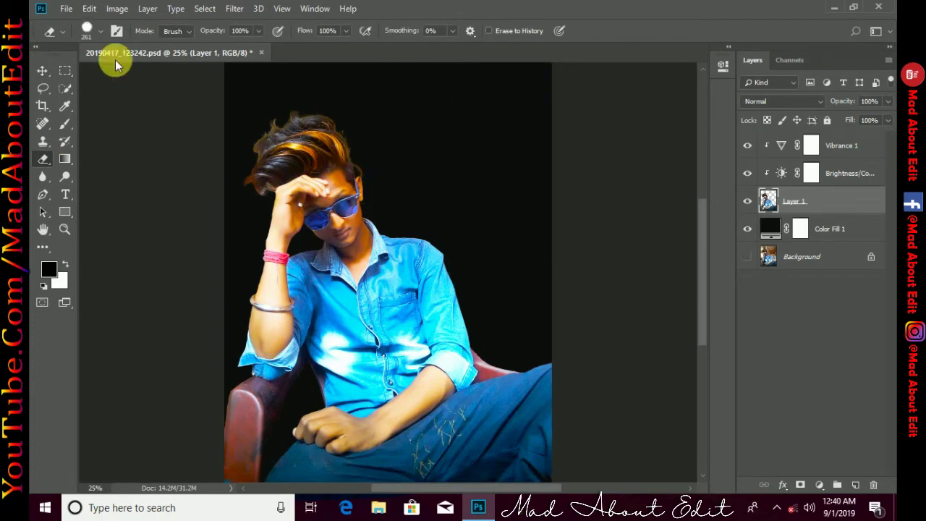
key(v)
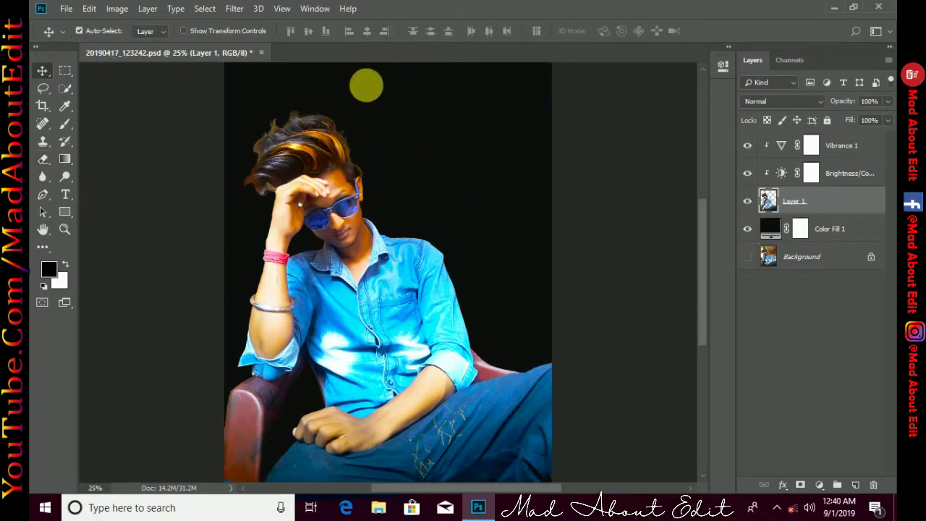
click(234, 8)
key(Escape)
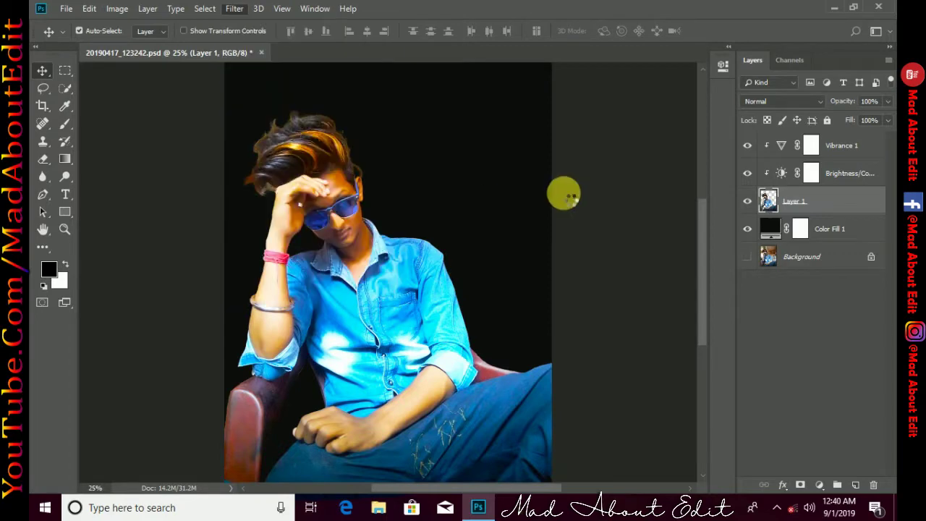
In Camera Raw, set Highlights -54, Shadows +55, raise Clarity, and Saturation +75
key(shift+ctrl+a)
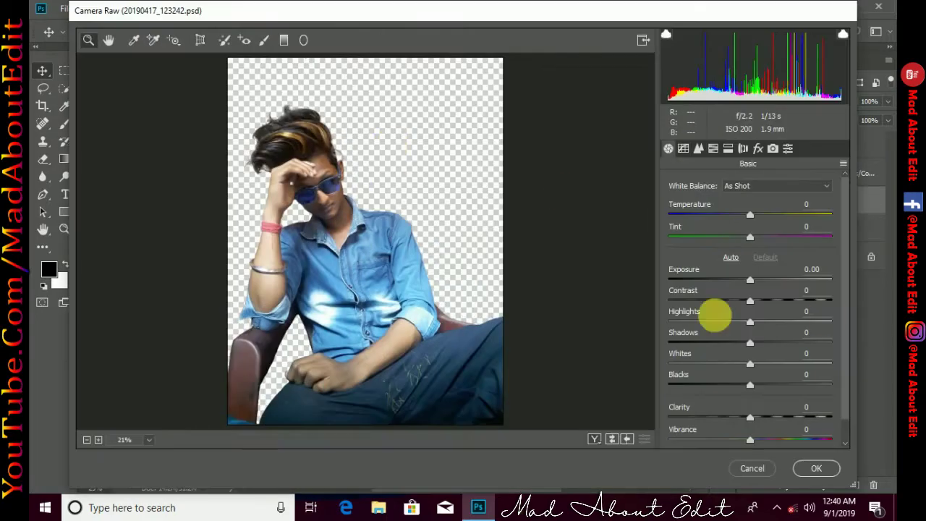
drag(750, 321, 706, 322)
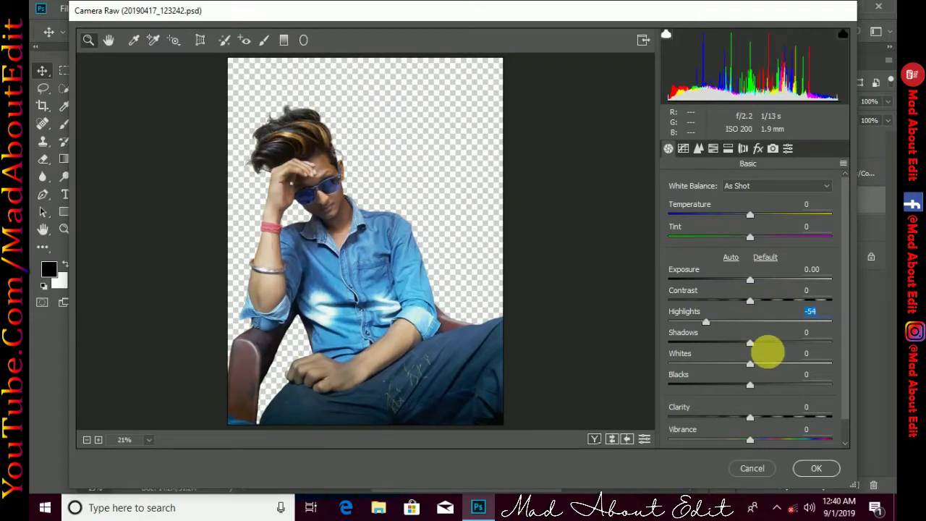
drag(750, 342, 796, 346)
scroll(796, 348, down, 1)
drag(750, 392, 759, 391)
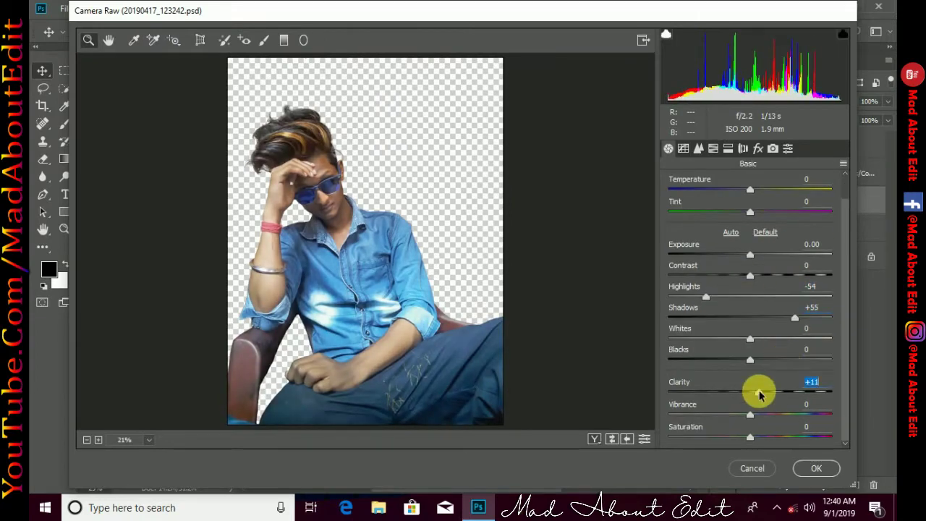
drag(750, 436, 809, 435)
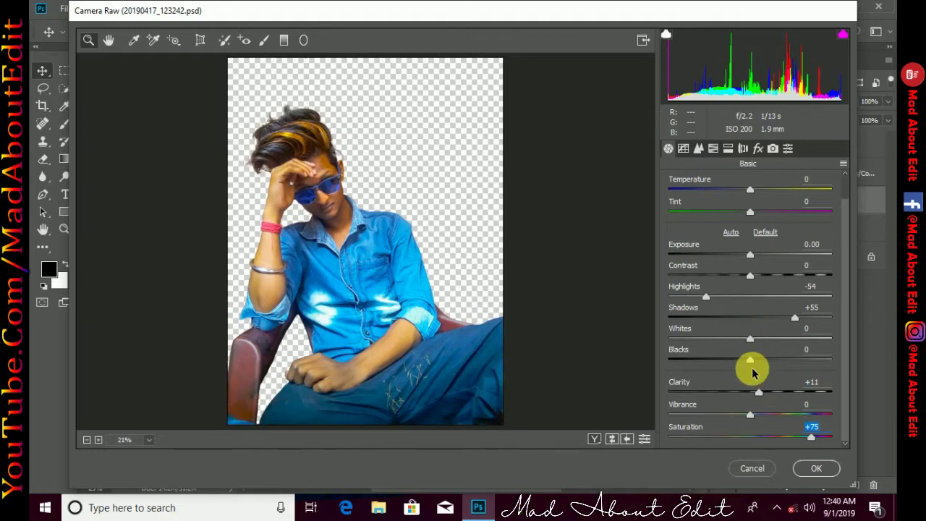
mouse_move(749, 360)
mouse_down()
mouse_move(776, 359)
mouse_move(771, 340)
mouse_up()
Pull down the tone curve's highlights and lift its darks and shadows
click(683, 149)
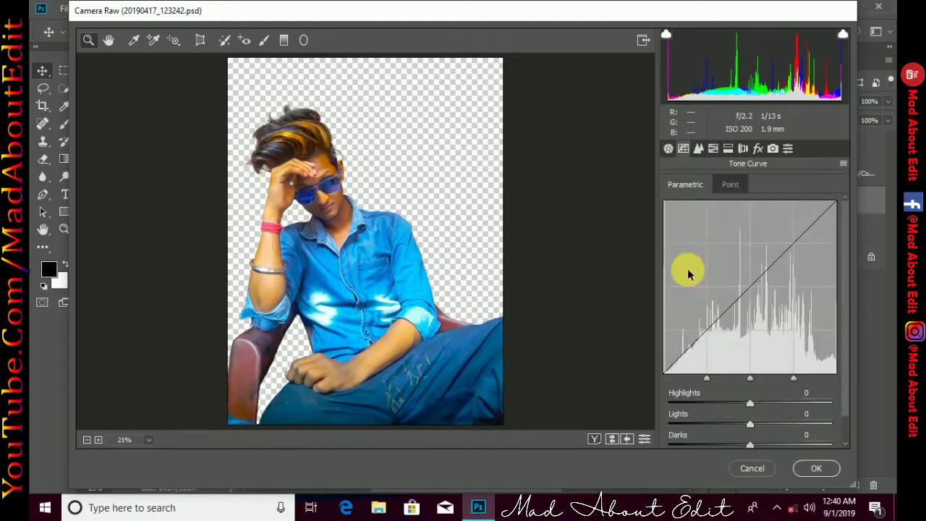
drag(751, 374, 726, 374)
mouse_move(750, 416)
mouse_down()
mouse_move(766, 417)
mouse_move(767, 431)
mouse_up()
Desaturate Oranges to -42, boost Blues saturation, darken Aquas/Blues luminance, and apply
click(699, 152)
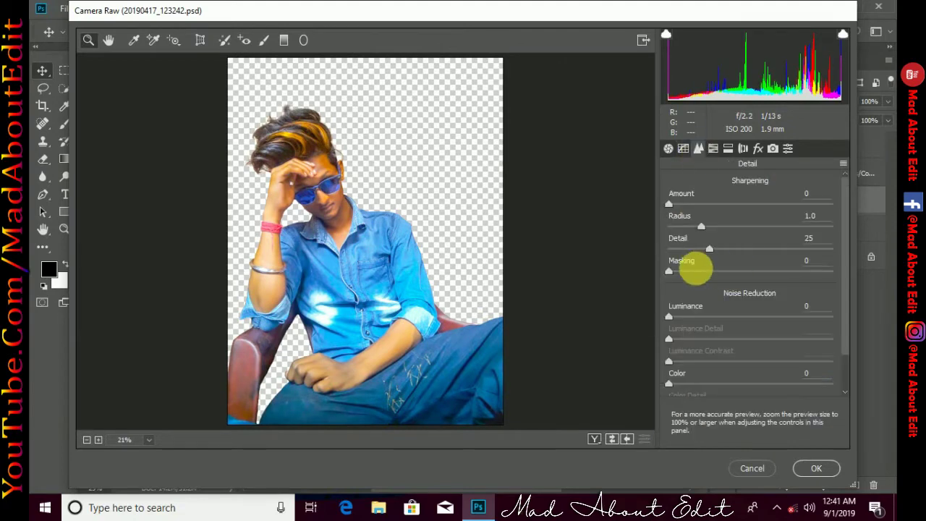
click(713, 149)
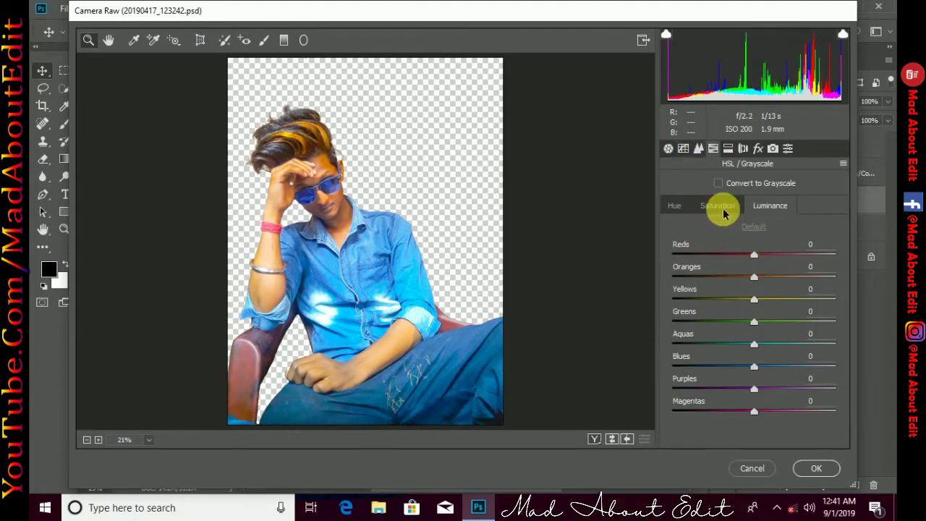
click(718, 206)
drag(730, 281, 720, 278)
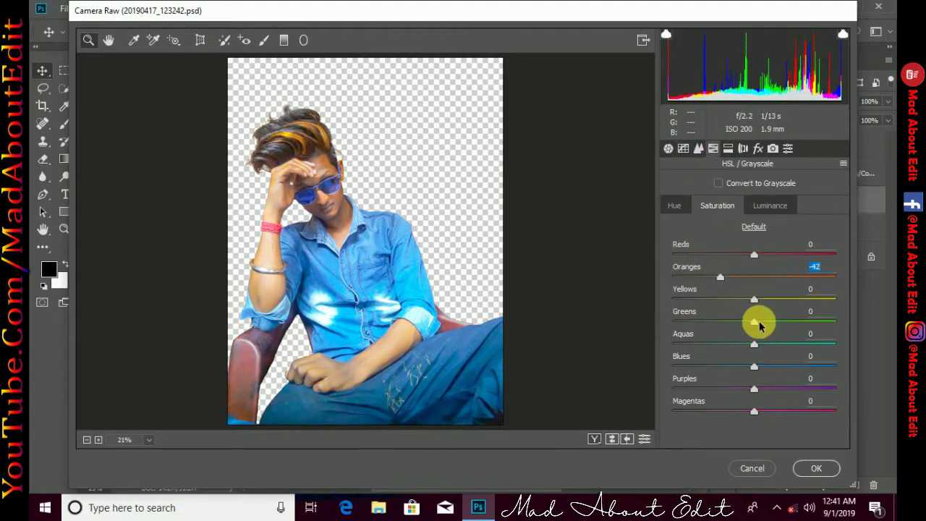
drag(754, 367, 788, 366)
click(769, 208)
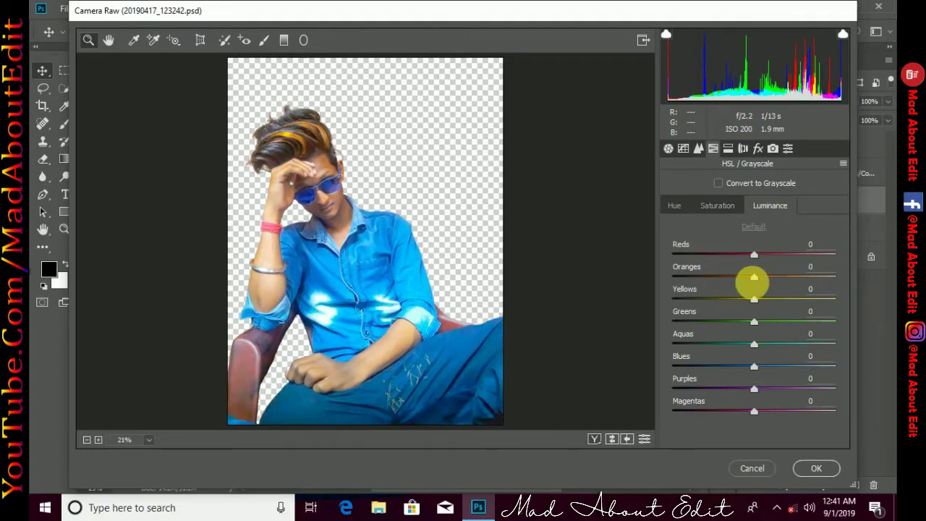
drag(754, 367, 733, 367)
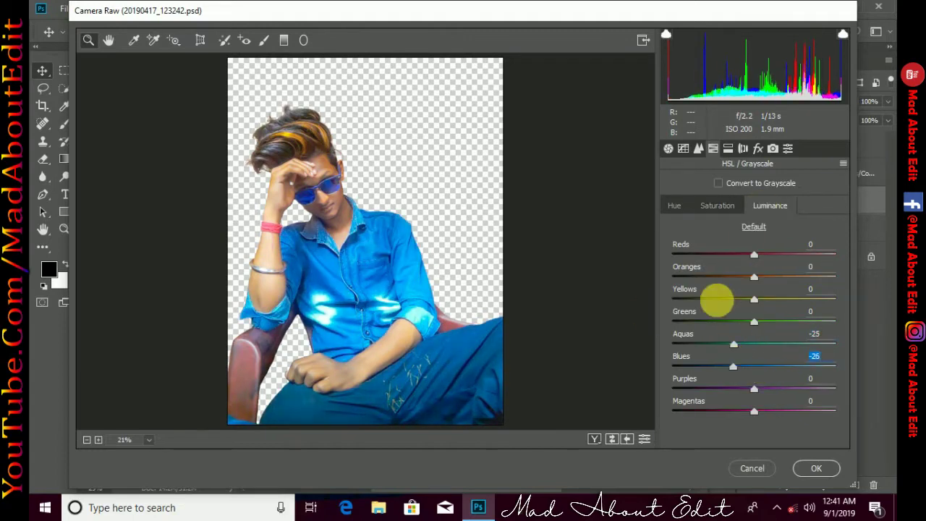
click(812, 469)
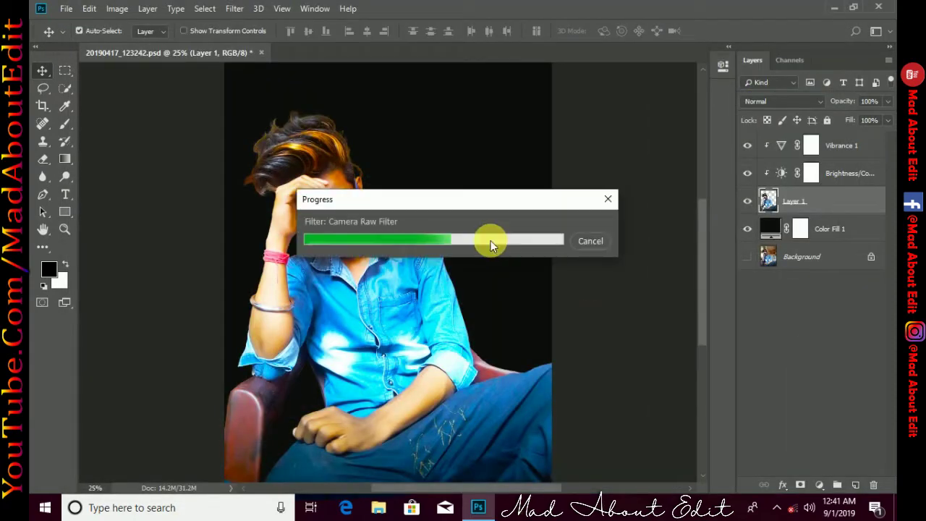
Delete the Brightness/Contrast 1 adjustment layer
click(748, 173)
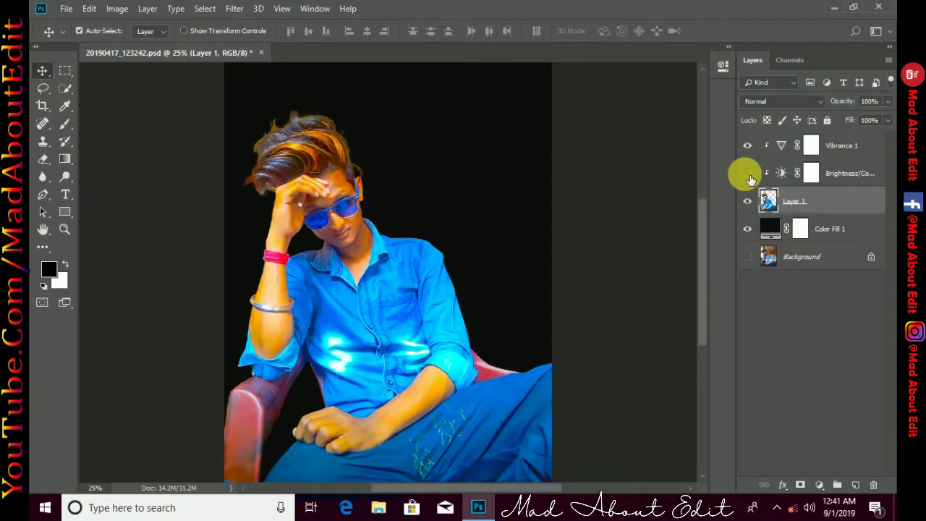
click(834, 173)
right_click(835, 173)
click(684, 82)
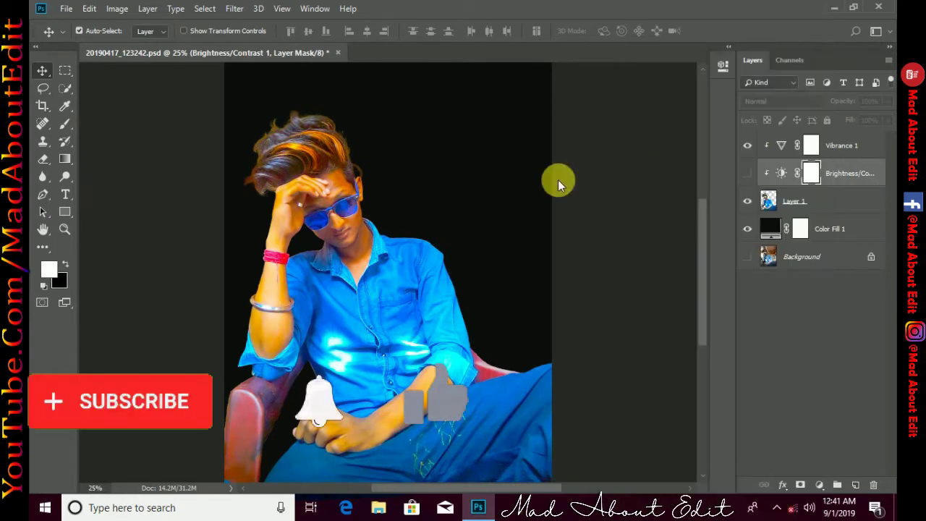
click(399, 197)
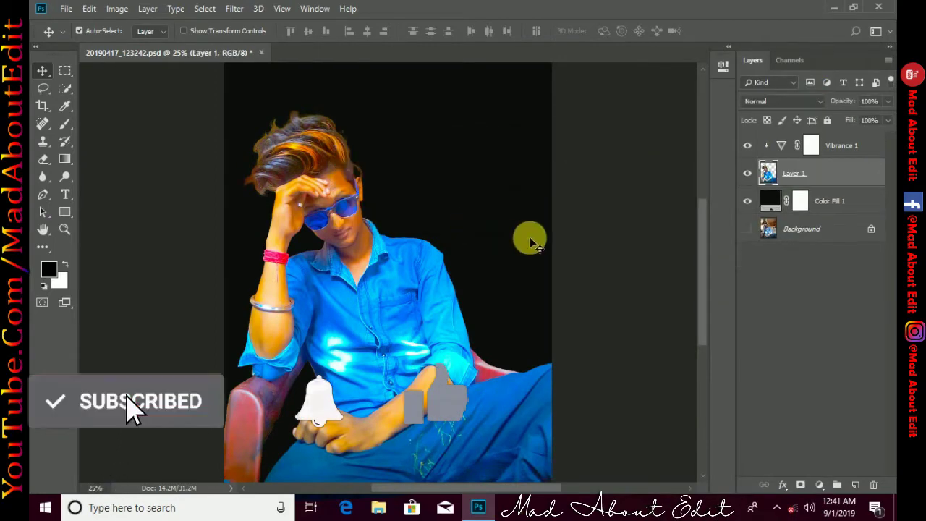
click(825, 144)
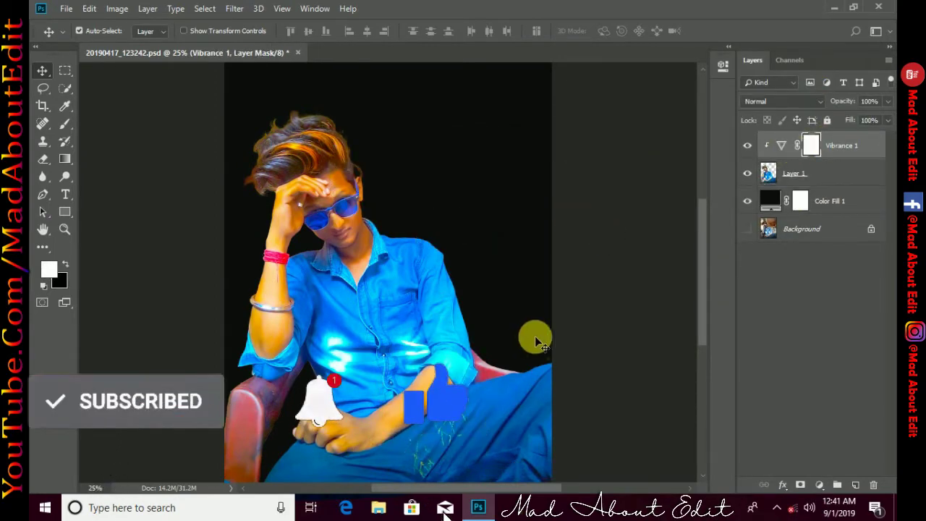
Scale Layer 1's man down to about 80% and nudge him slightly lower
key(ctrl+minus)
key(ctrl+t)
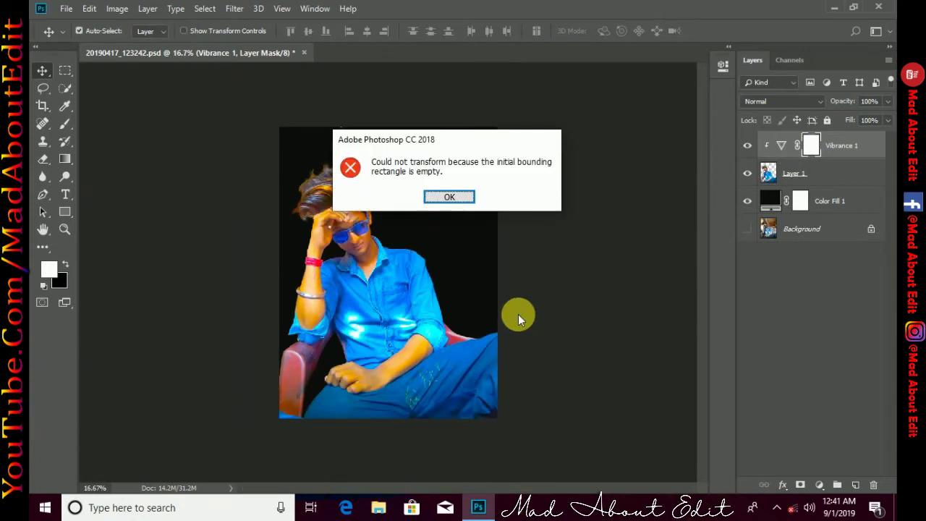
key(Return)
click(331, 158)
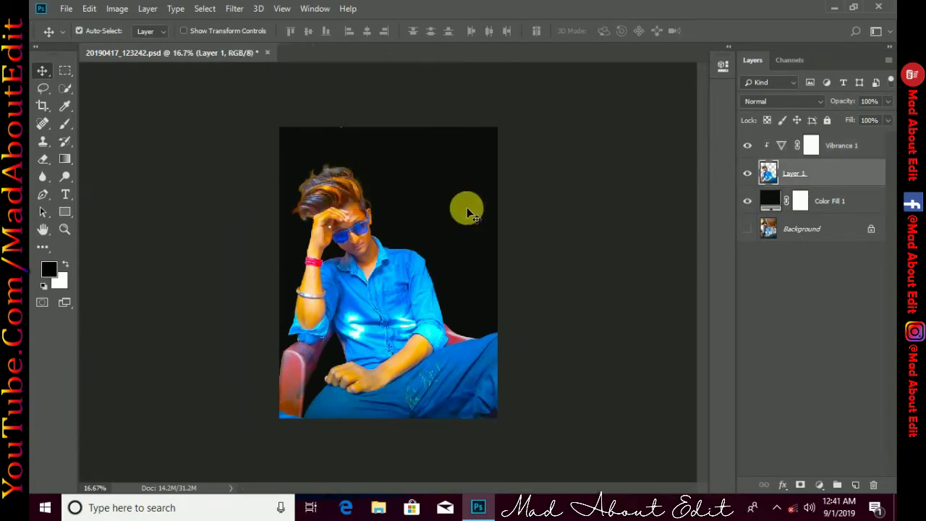
key(ctrl+t)
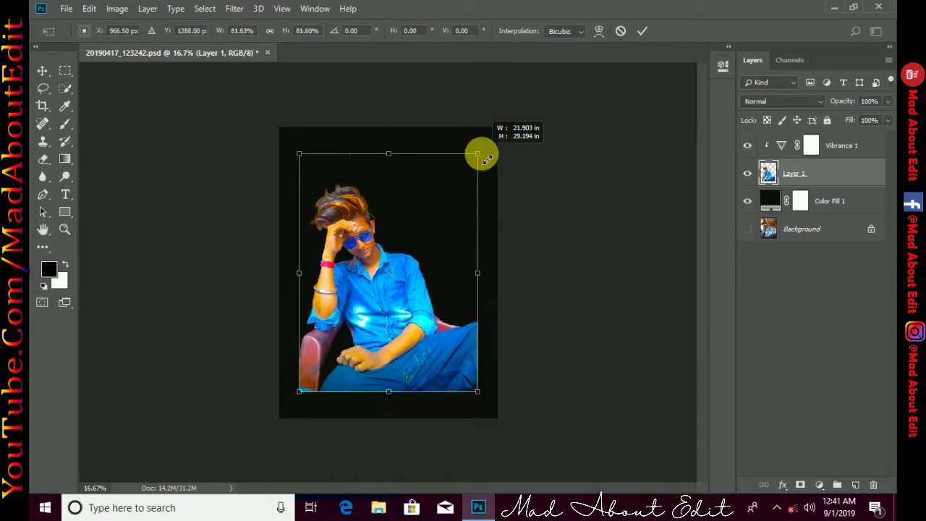
drag(508, 131, 475, 155)
click(641, 34)
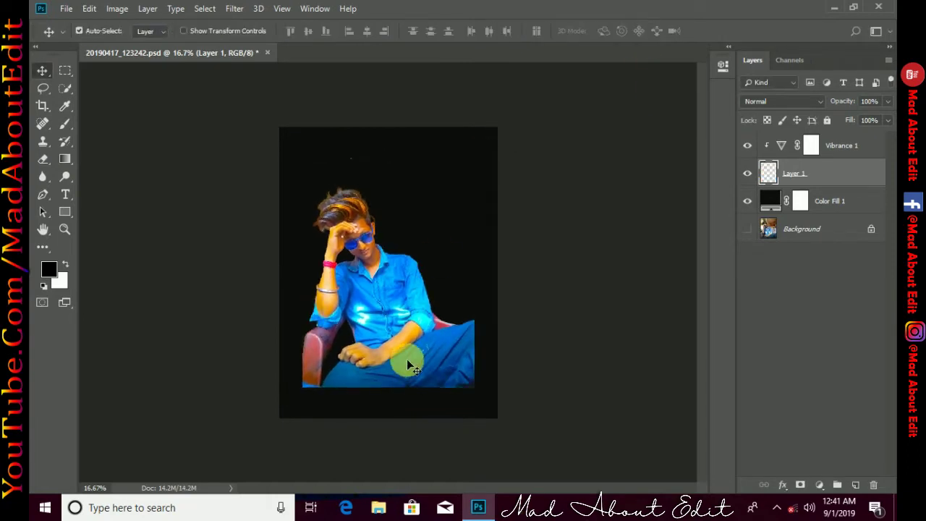
drag(407, 359, 408, 369)
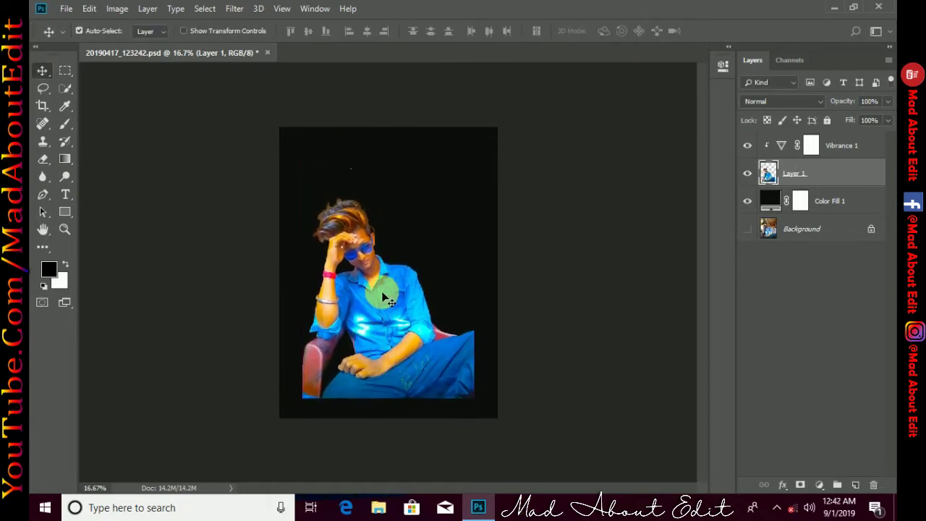
click(44, 159)
click(43, 70)
Add a Selective Color adjustment above Layer 1, lowering cyan, magenta and yellow in Reds and Yellows
key(ctrl+plus)
click(819, 485)
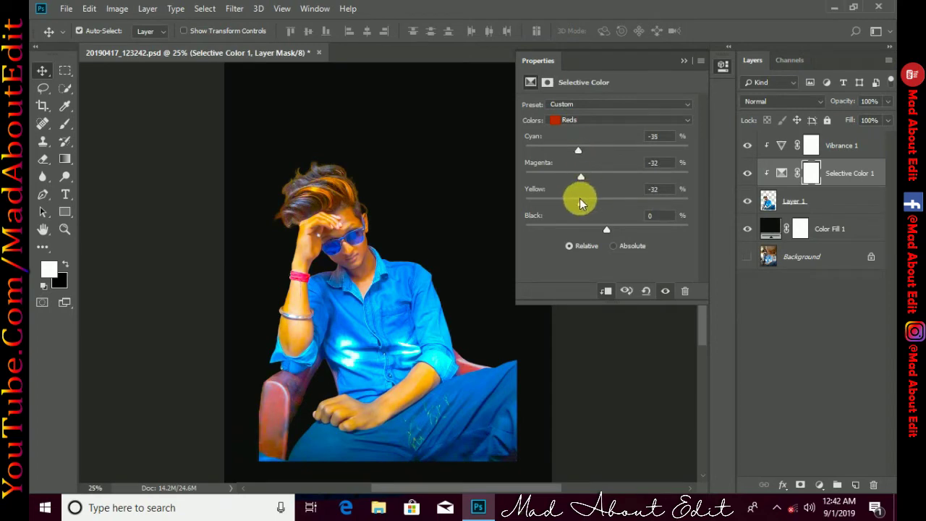
drag(581, 202, 578, 202)
click(577, 230)
click(592, 124)
click(589, 150)
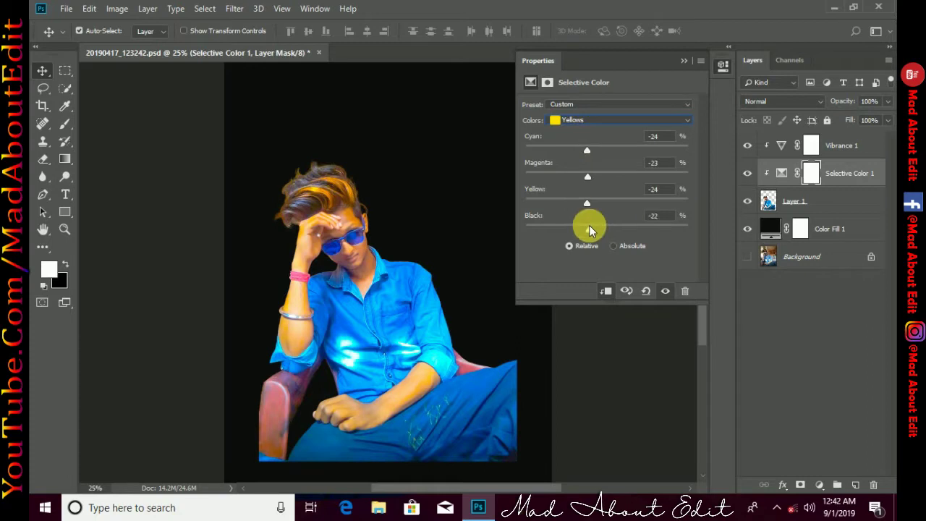
click(682, 62)
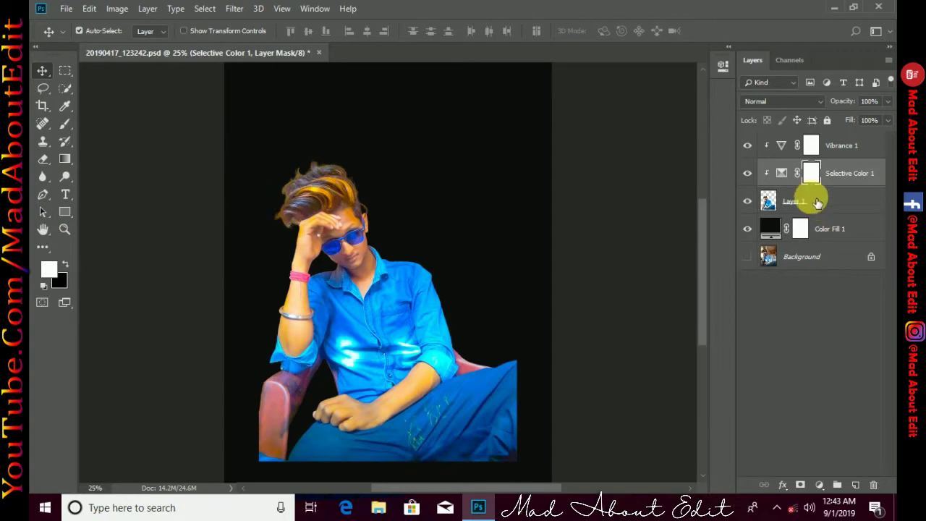
Add a new layer above Vibrance 1 and set up a bright red-to-transparent gradient
click(831, 146)
click(854, 486)
key(d)
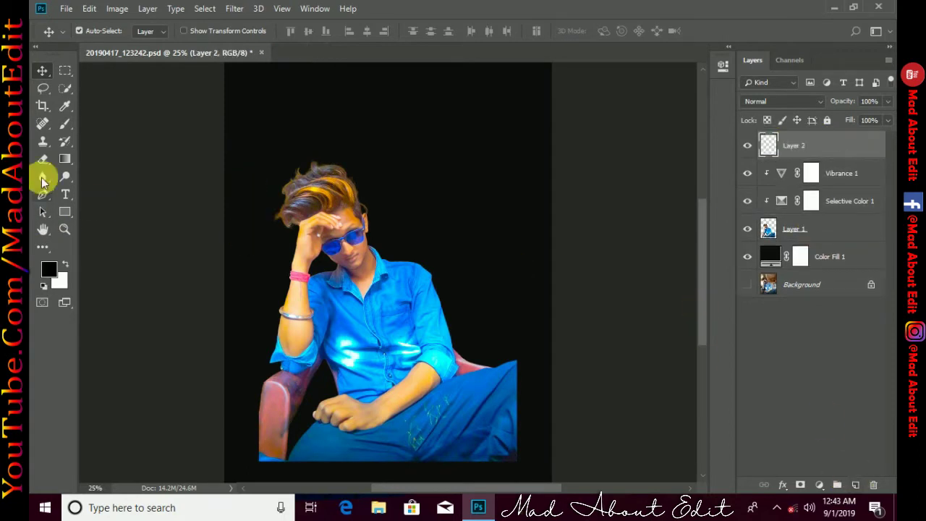
click(64, 161)
click(90, 31)
click(348, 77)
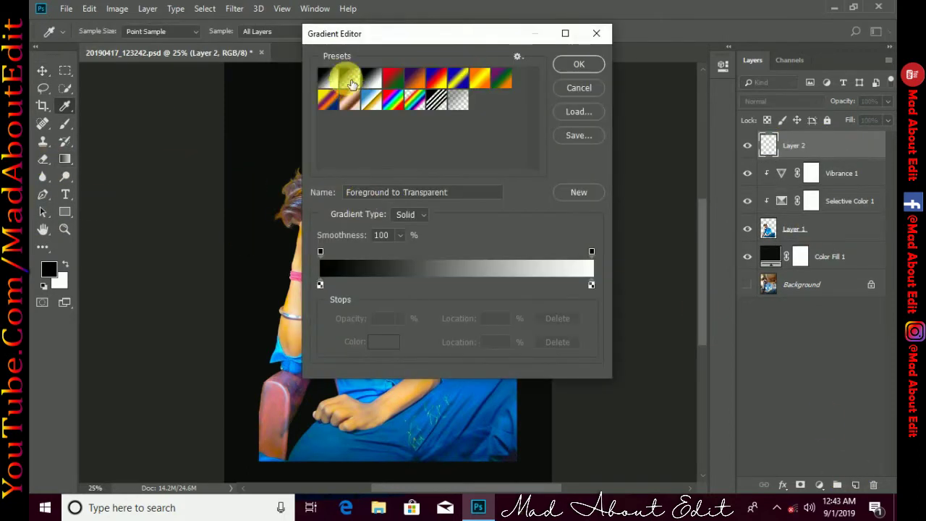
click(320, 284)
click(384, 342)
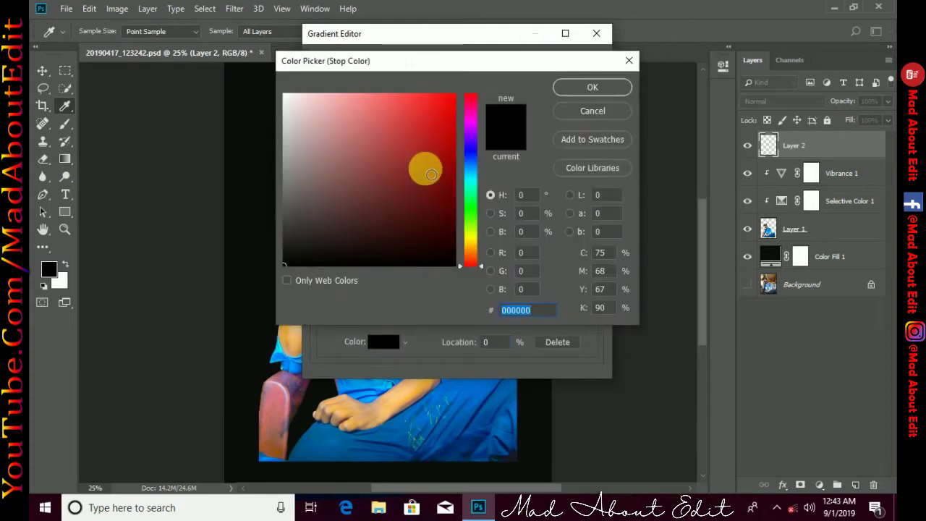
mouse_move(424, 166)
mouse_down()
mouse_move(455, 105)
mouse_move(477, 88)
mouse_up()
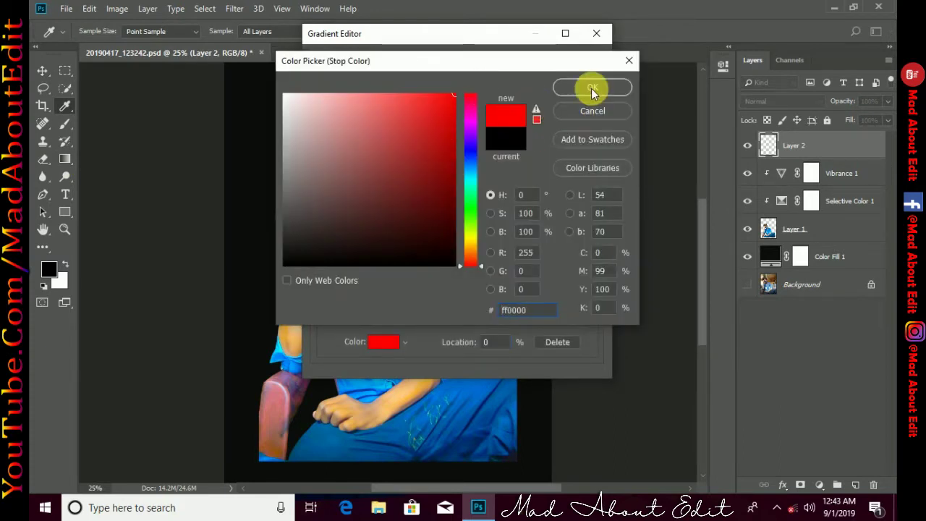
click(591, 88)
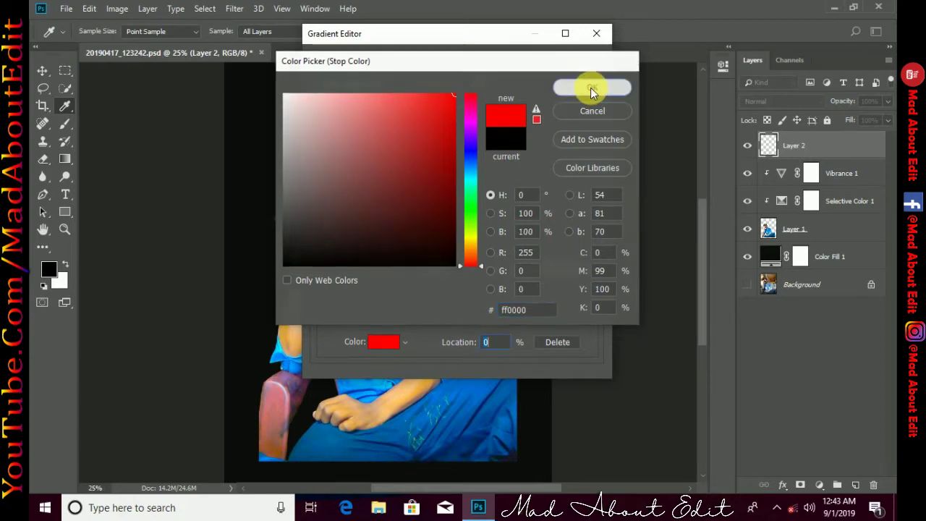
click(577, 65)
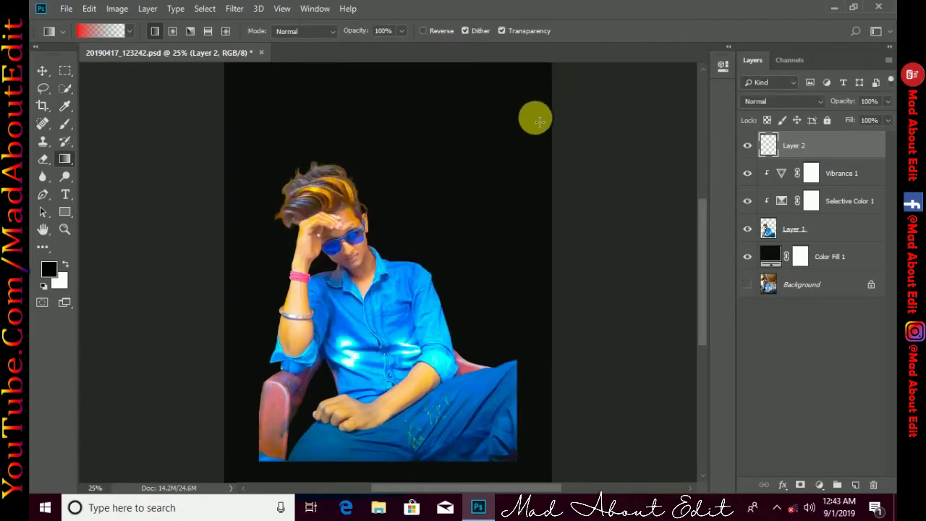
Draw the red gradient diagonally from the upper right toward the lower left
drag(533, 139, 298, 336)
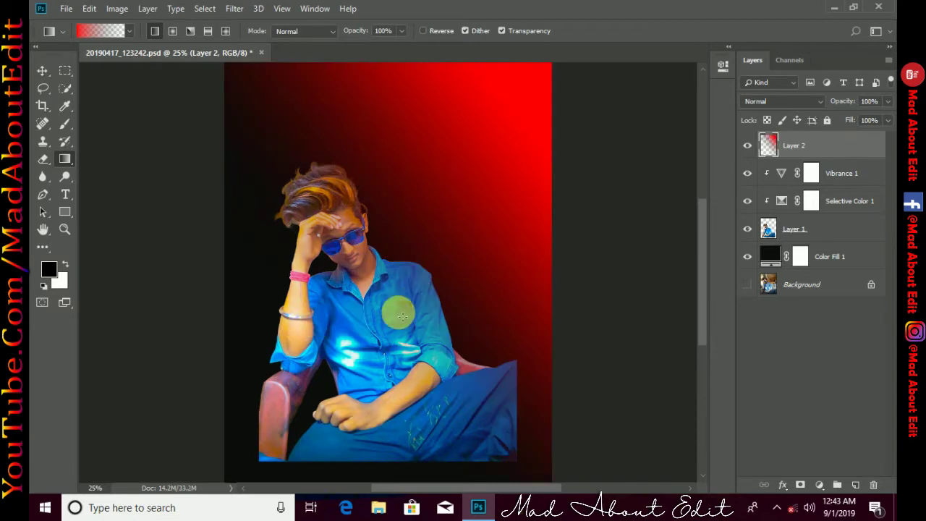
key(ctrl+z)
drag(497, 140, 248, 384)
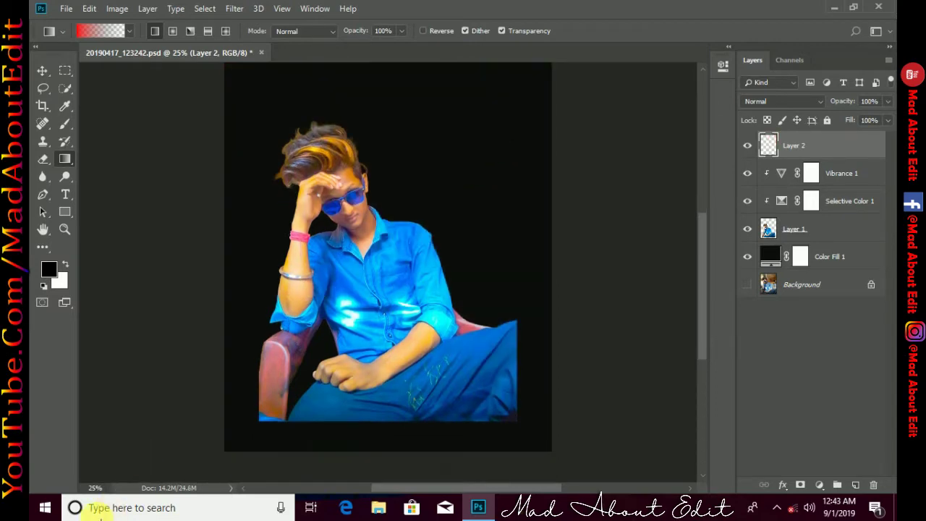
scroll(249, 383, up, 5)
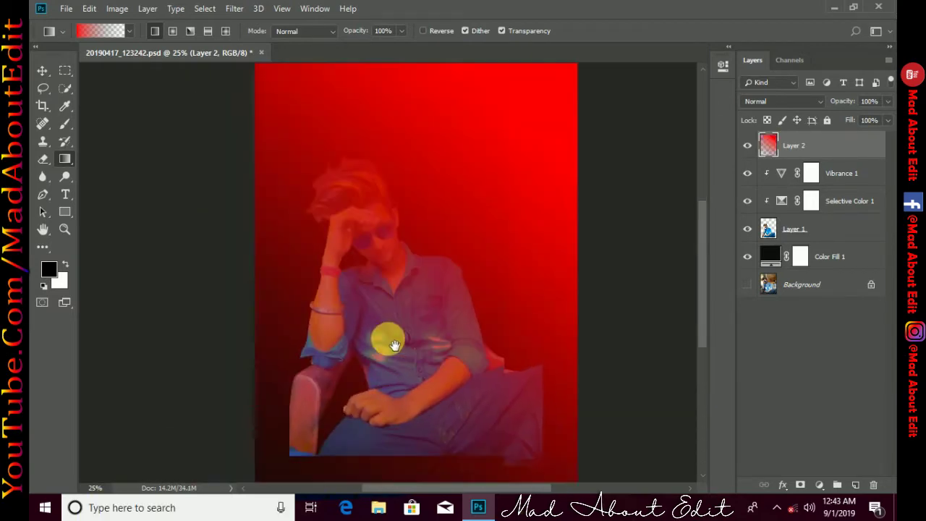
key(ctrl+z)
drag(518, 164, 248, 403)
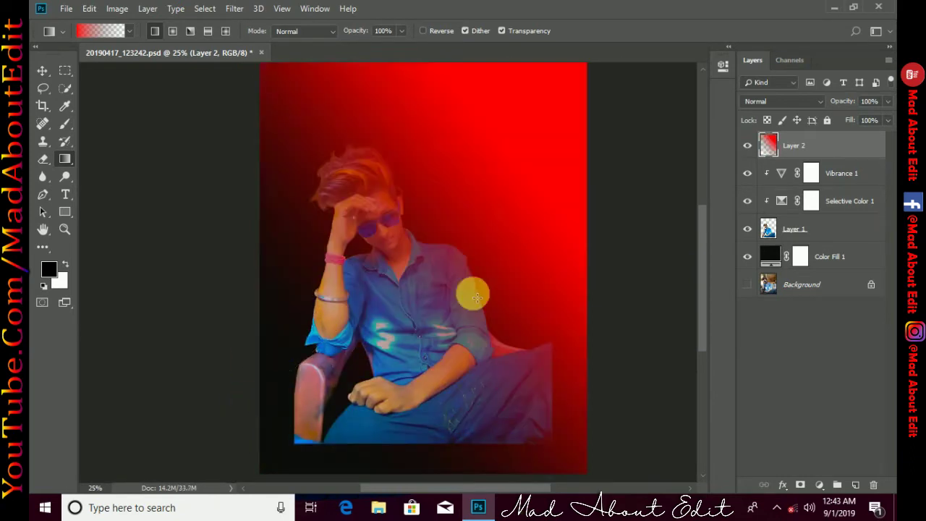
Clip Layer 2's red gradient to the man
right_click(803, 145)
click(687, 239)
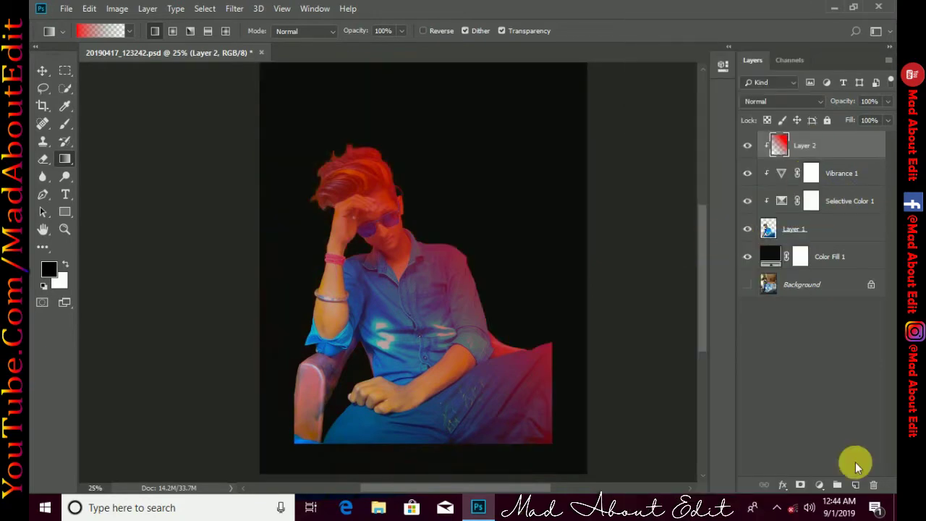
click(855, 484)
Change the gradient stop to blue and draw it up from the bottom-left on Layer 3
click(100, 30)
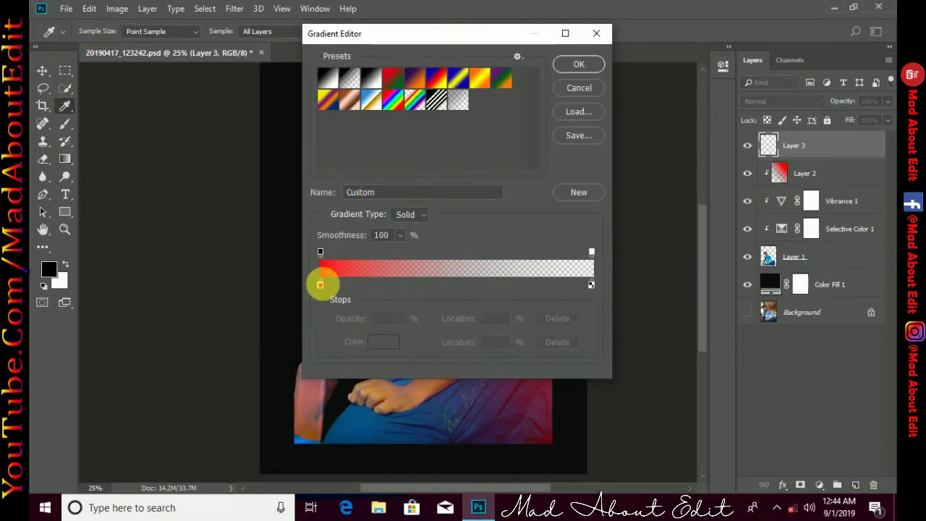
click(383, 342)
drag(466, 231, 470, 144)
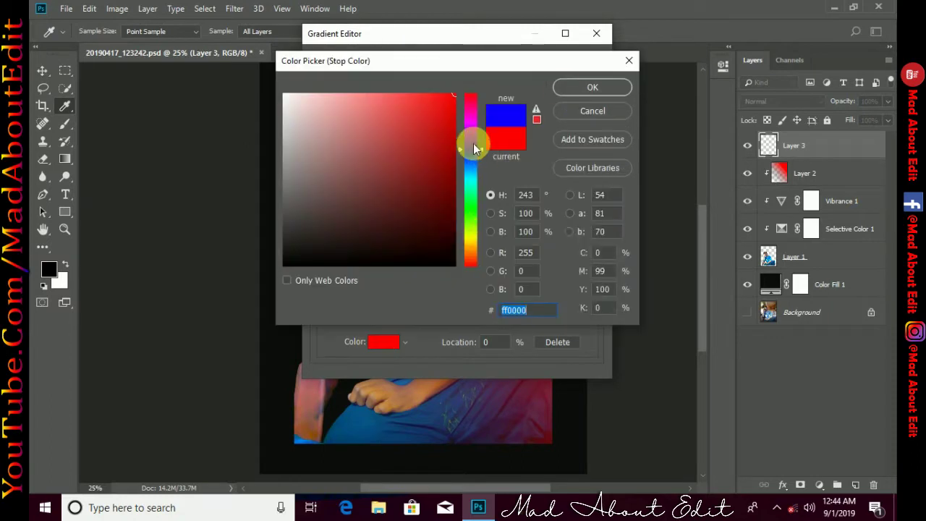
click(577, 86)
click(579, 65)
mouse_move(273, 425)
mouse_down()
mouse_move(600, 102)
mouse_move(611, 79)
mouse_up()
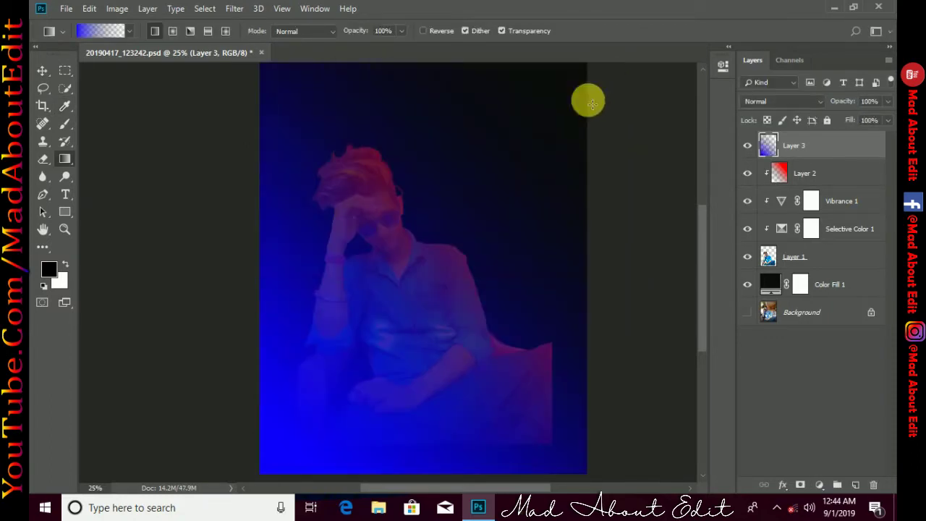
Clip the blue gradient to the man and set the red gradient layer to Color blend
right_click(765, 150)
click(695, 237)
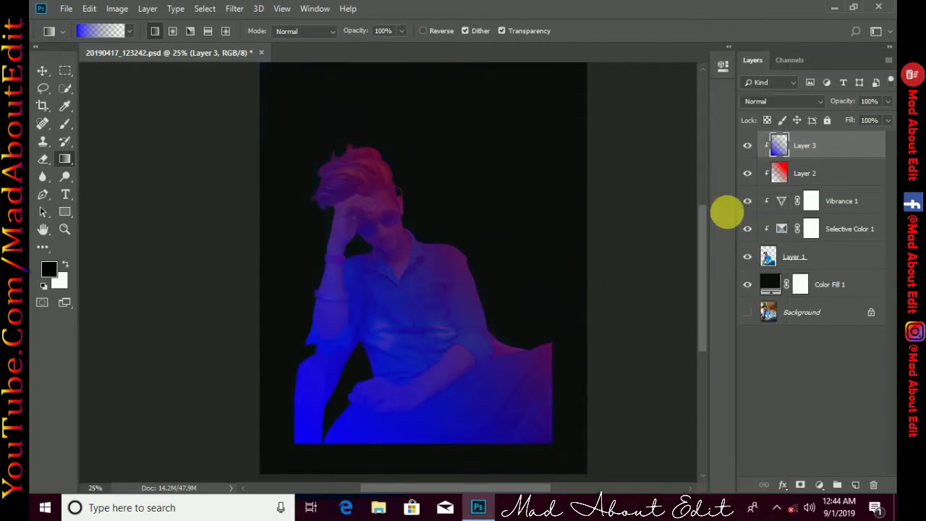
drag(796, 146, 809, 172)
click(809, 171)
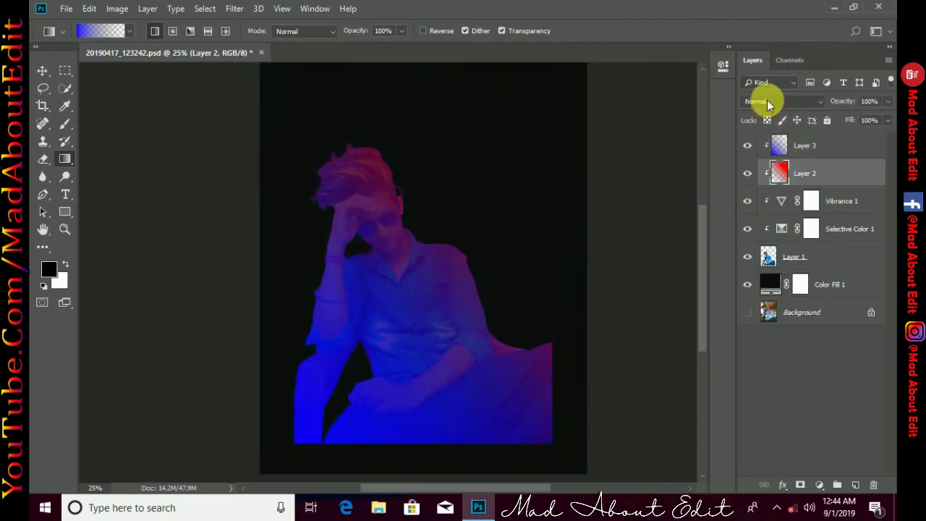
click(767, 102)
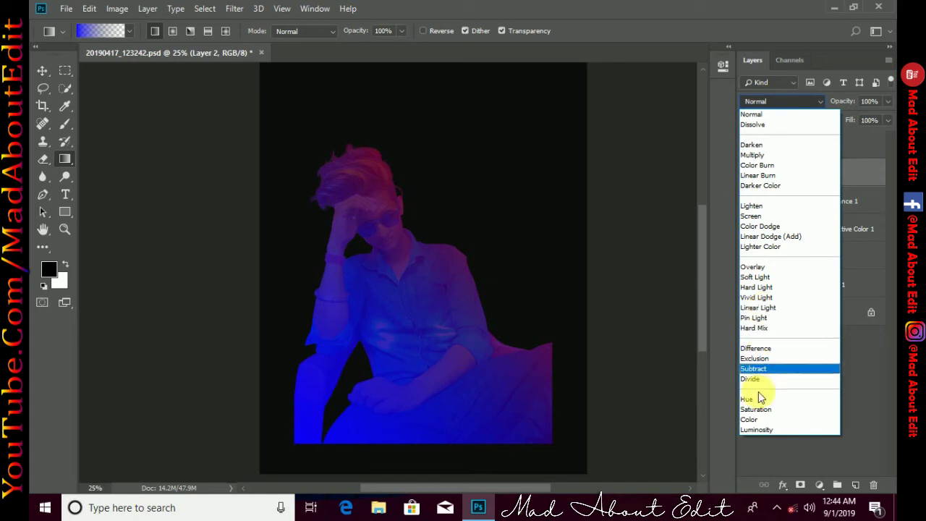
click(751, 419)
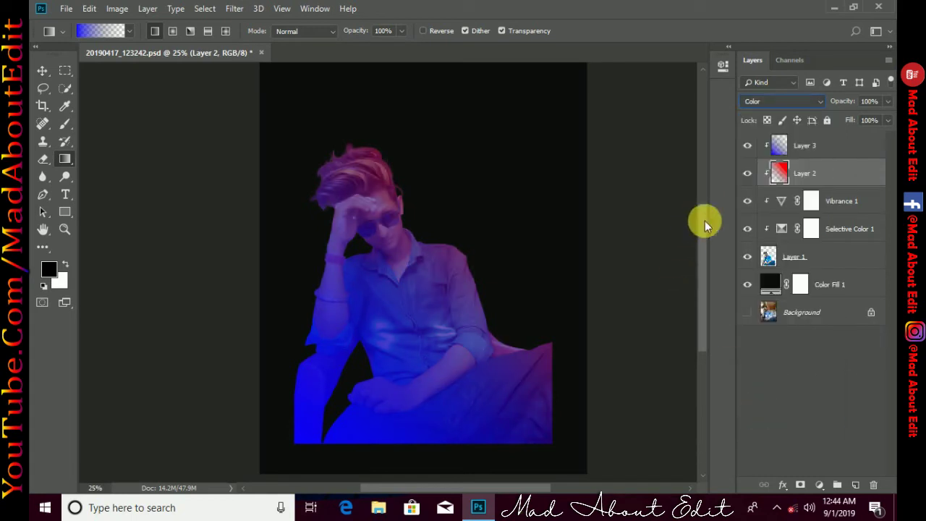
Set Layer 3's blue gradient to Color blend mode as well
click(799, 145)
click(781, 101)
click(751, 419)
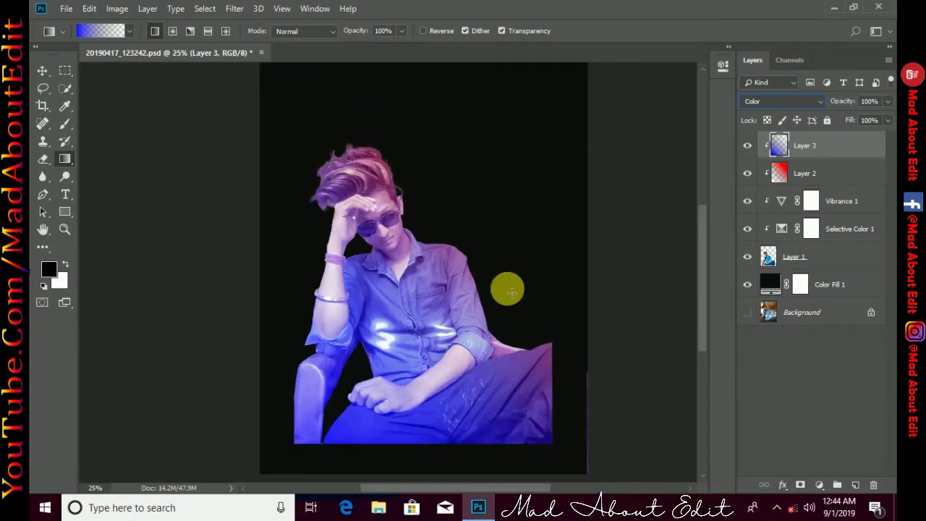
key(ctrl+minus)
click(808, 172)
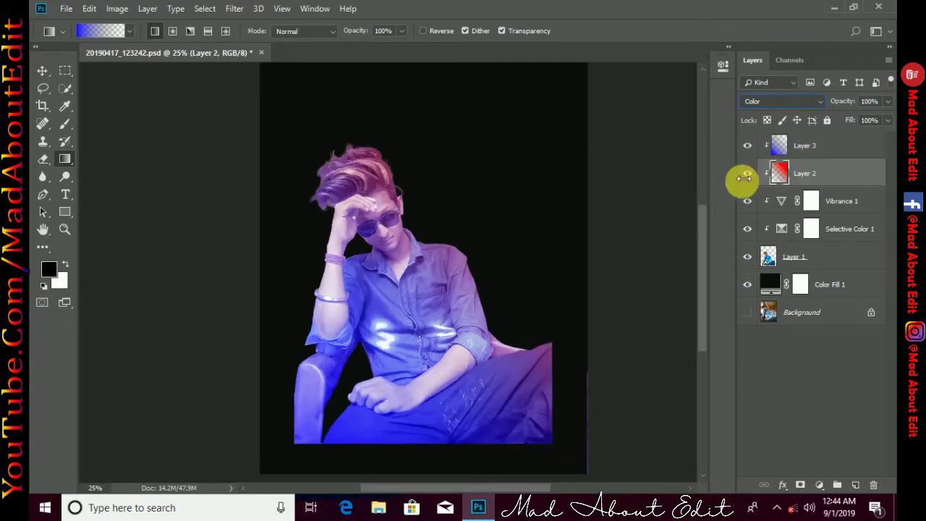
Reposition the red gradient rightward and the blue gradient downward over the figure
key(v)
click(392, 187)
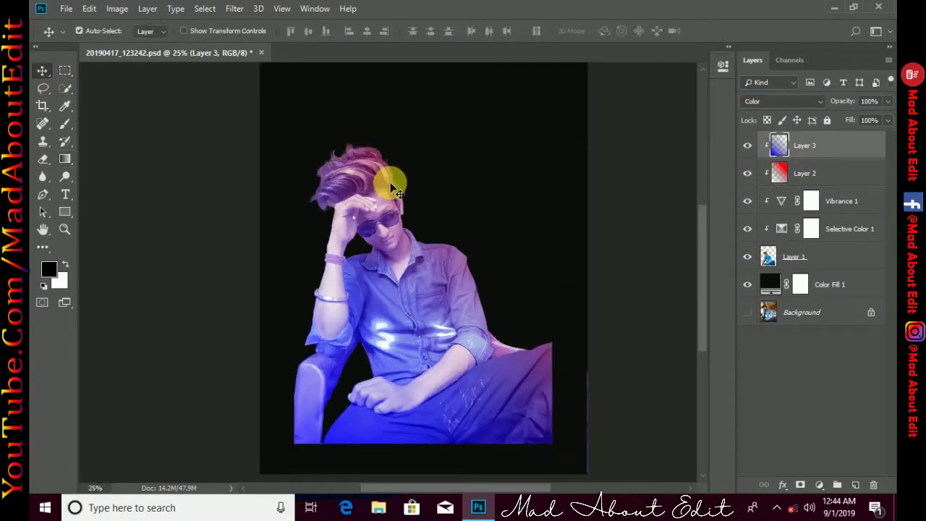
click(747, 145)
mouse_move(384, 233)
mouse_down()
mouse_move(428, 218)
mouse_move(409, 235)
mouse_up()
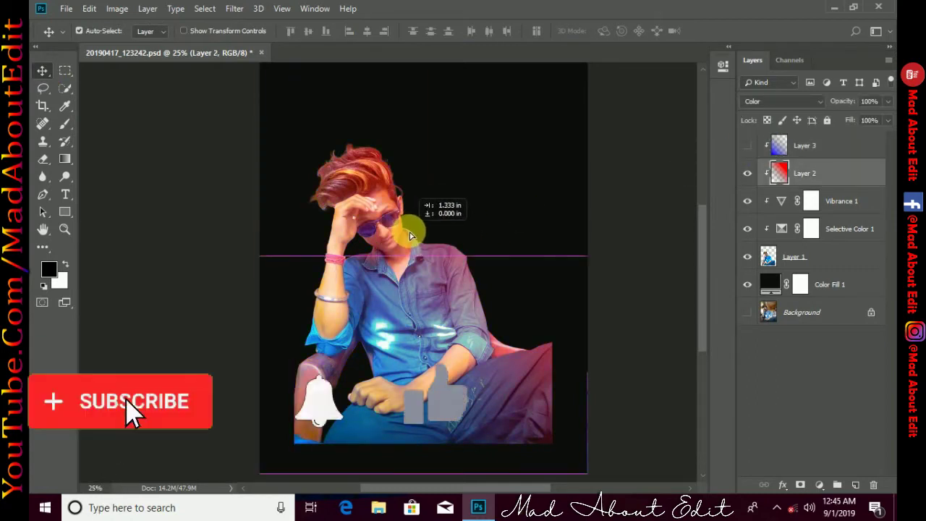
click(748, 145)
mouse_move(379, 287)
mouse_down()
mouse_move(299, 350)
mouse_move(293, 378)
mouse_move(362, 413)
mouse_move(352, 424)
mouse_move(354, 450)
mouse_move(362, 424)
mouse_up()
Scale Layer 1 and its clipped layers up together to about 129%
key(ctrl+minus)
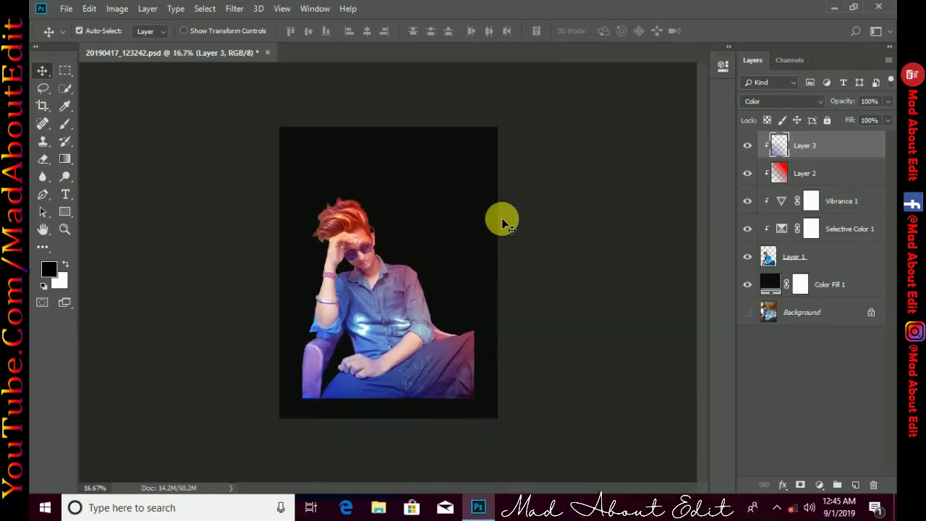
click(794, 252)
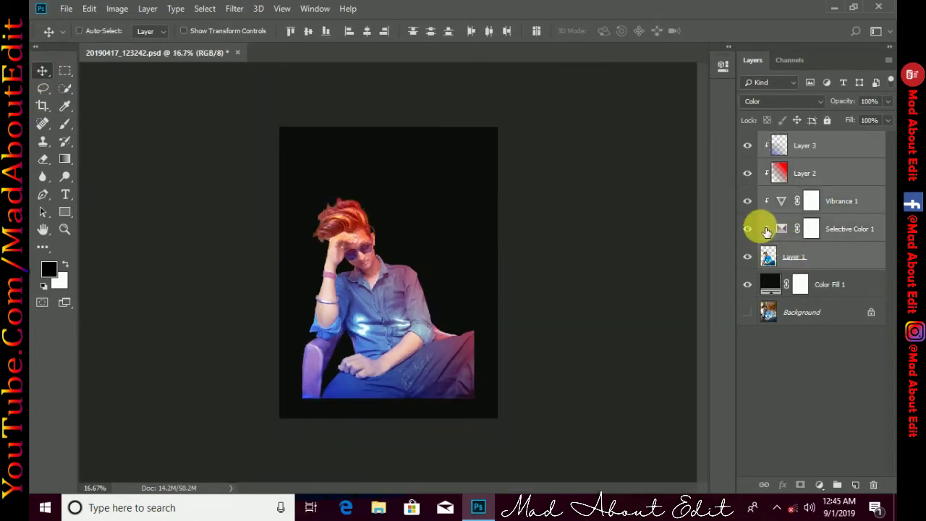
key(ctrl+t)
mouse_move(511, 127)
mouse_down()
mouse_move(542, 114)
mouse_move(554, 95)
mouse_move(584, 91)
mouse_up()
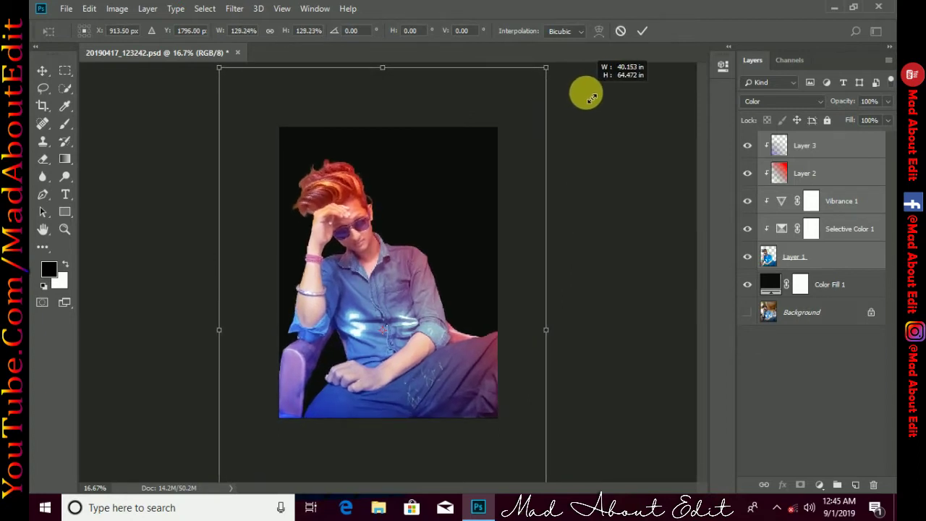
click(641, 31)
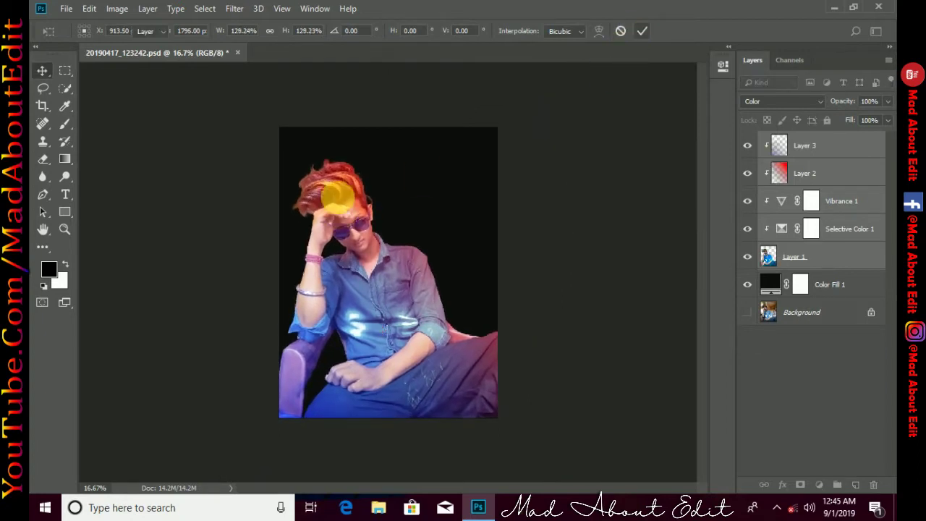
key(Return)
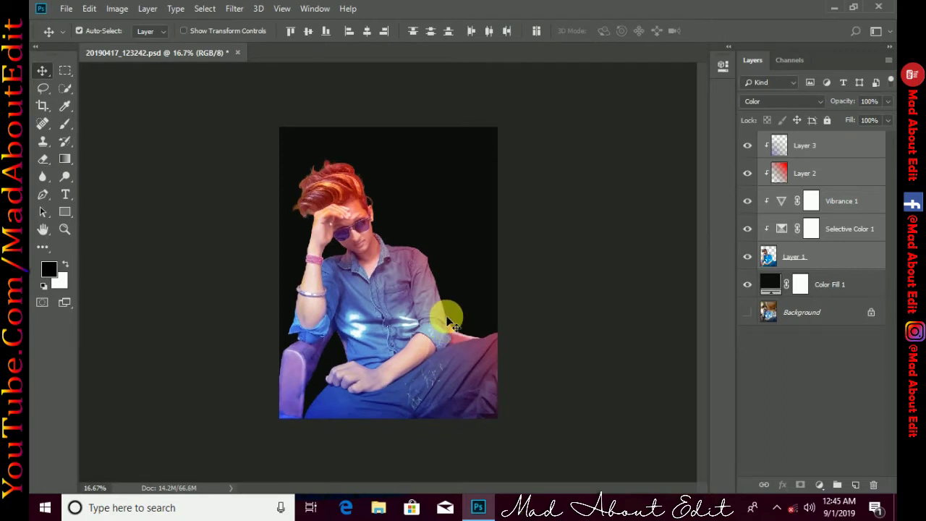
scroll(388, 330, up, 1)
scroll(394, 338, down, 1)
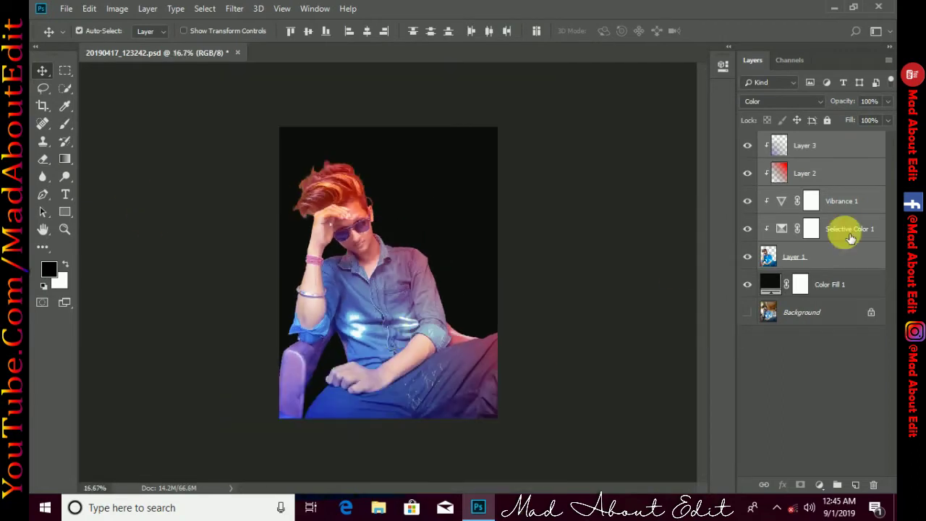
Toggle eye icons on Layer 1, Selective Color 1, Vibrance 1 and Layer 2, leaving Selective Color 1 and Layer 3 hidden
click(749, 258)
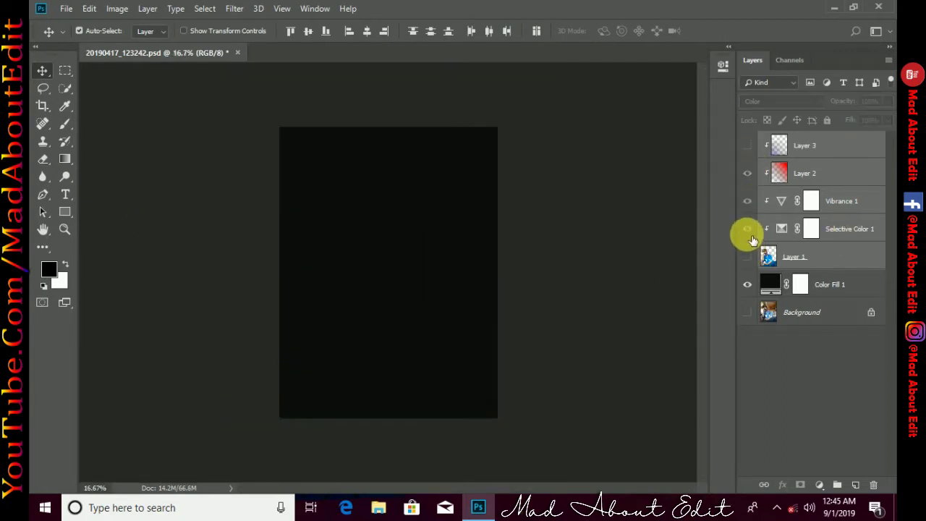
click(748, 230)
click(747, 200)
click(747, 174)
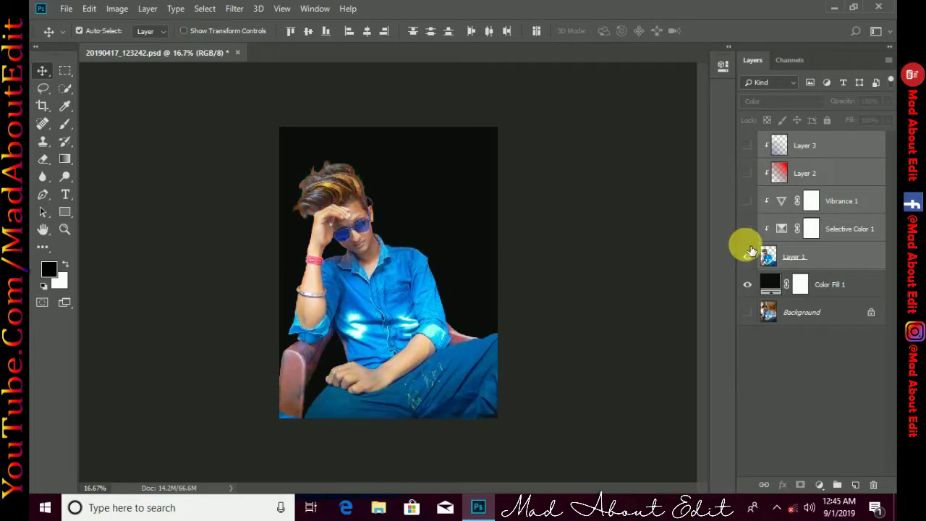
click(794, 258)
key(ctrl+plus)
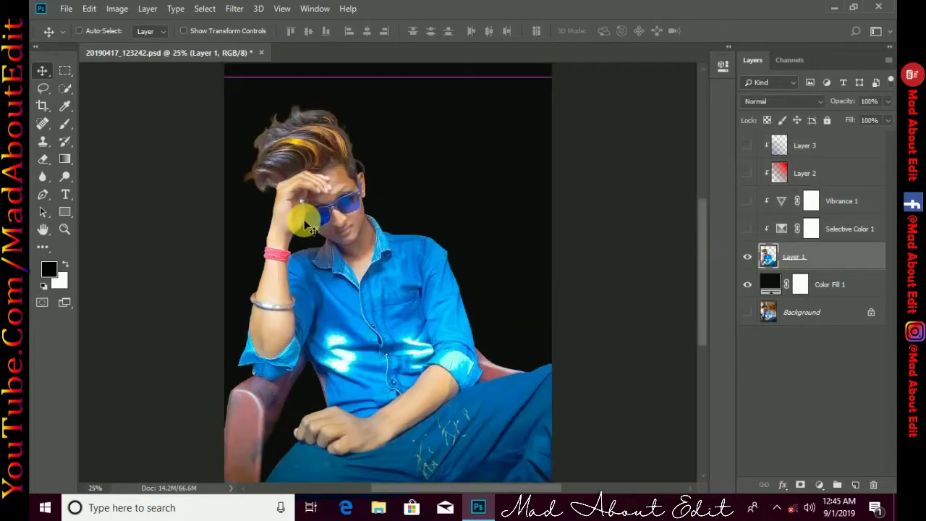
key(ctrl+minus)
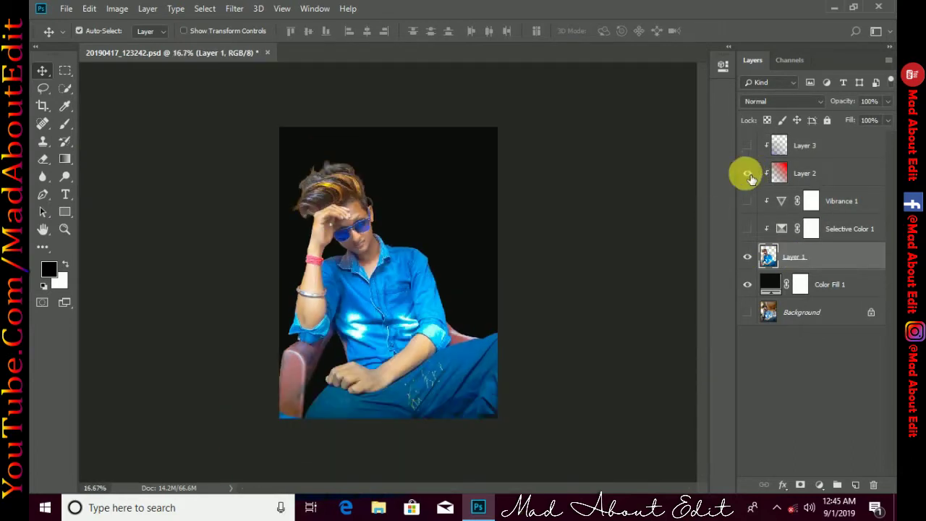
click(748, 173)
click(747, 200)
scroll(427, 220, up, 1)
scroll(422, 212, up, 1)
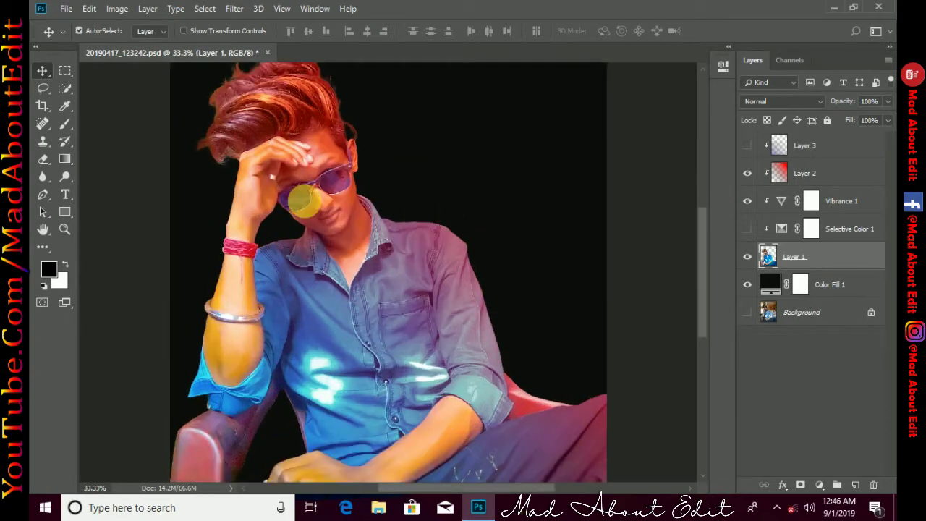
Set up the Eraser brush and set the red gradient Layer 2 to 51% opacity
click(43, 155)
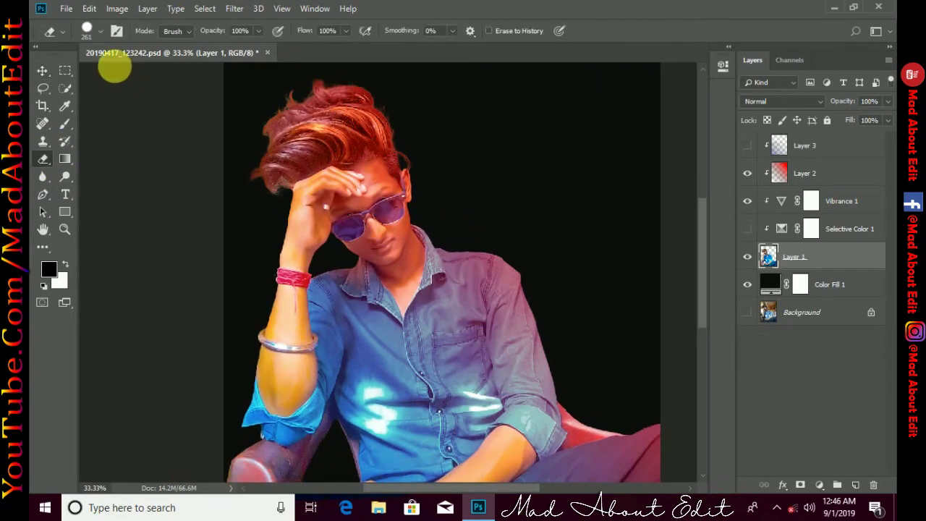
alt+right_click(403, 321)
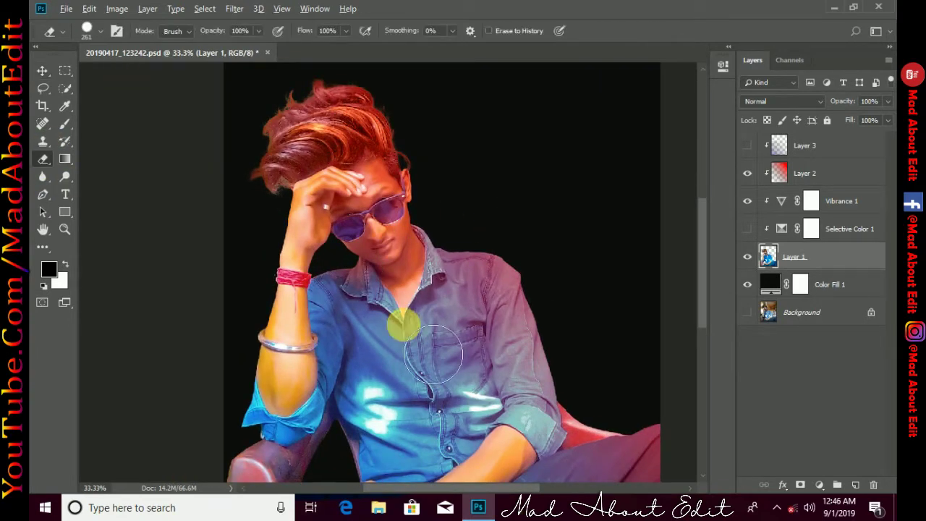
click(837, 170)
scroll(355, 232, up, 1)
scroll(369, 232, up, 1)
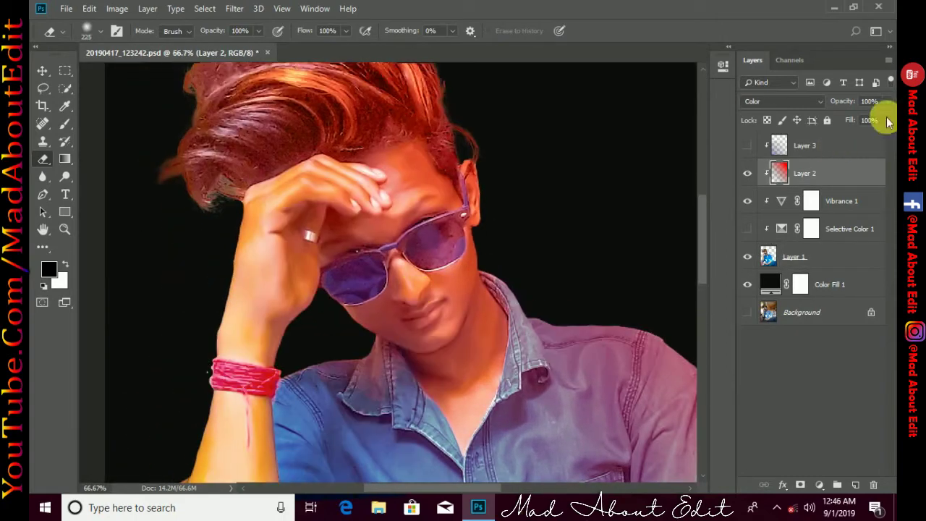
text(51)
key(Return)
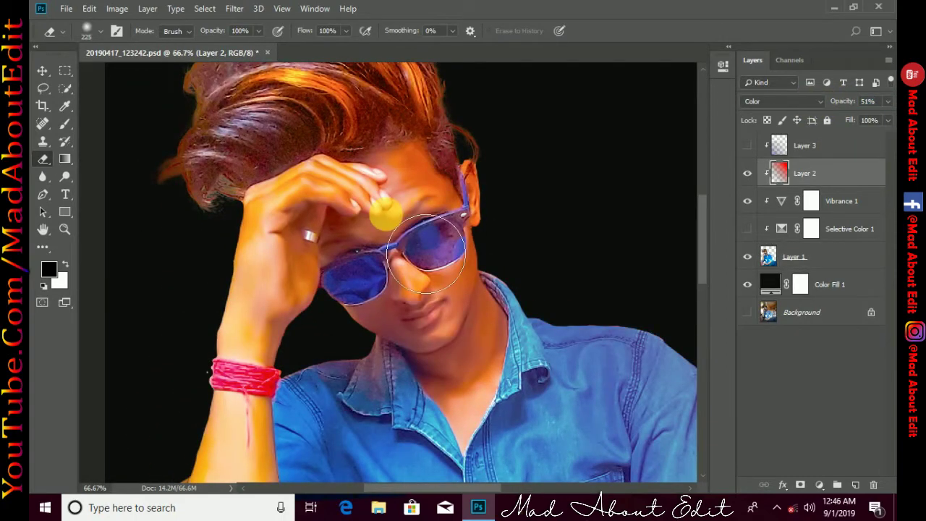
Erase the red tint from the face, hair, shirt, neck, chest and arm while zooming in
scroll(307, 238, up, 1)
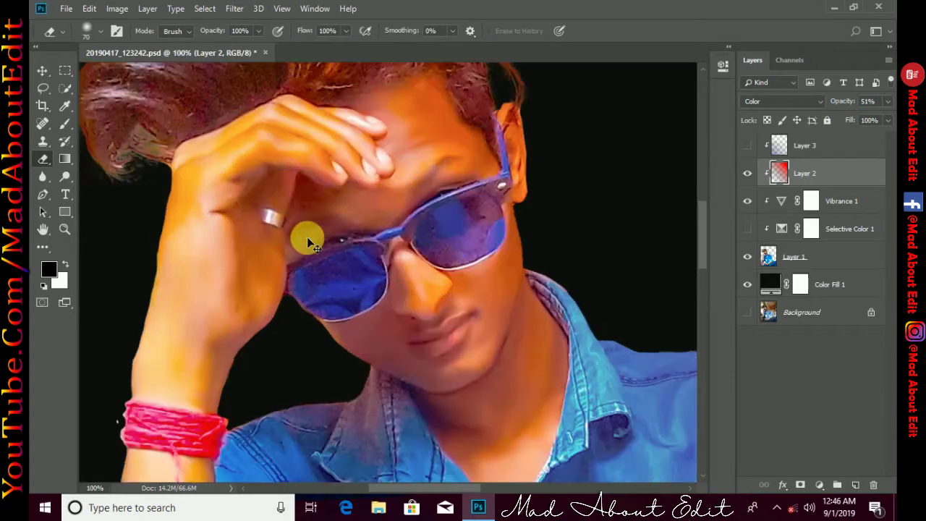
scroll(307, 231, left, 2)
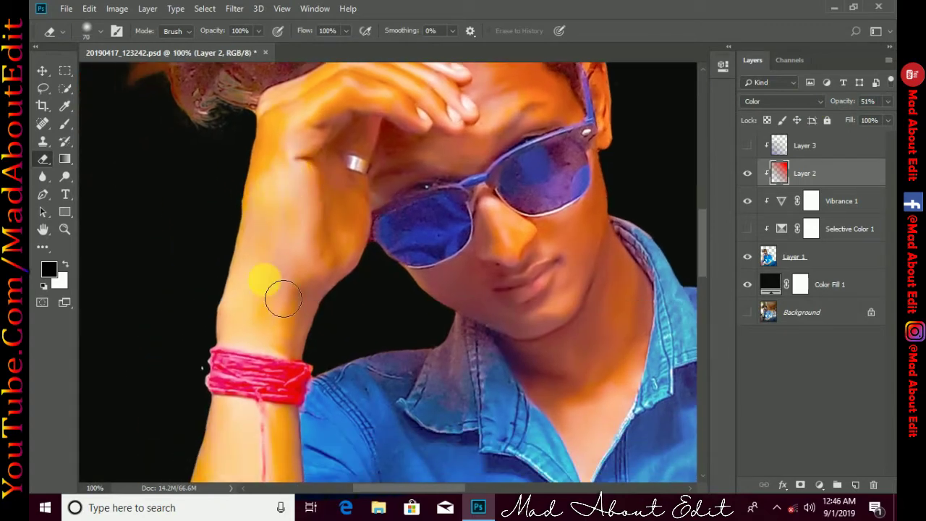
scroll(457, 225, up, 3)
scroll(427, 257, up, 2)
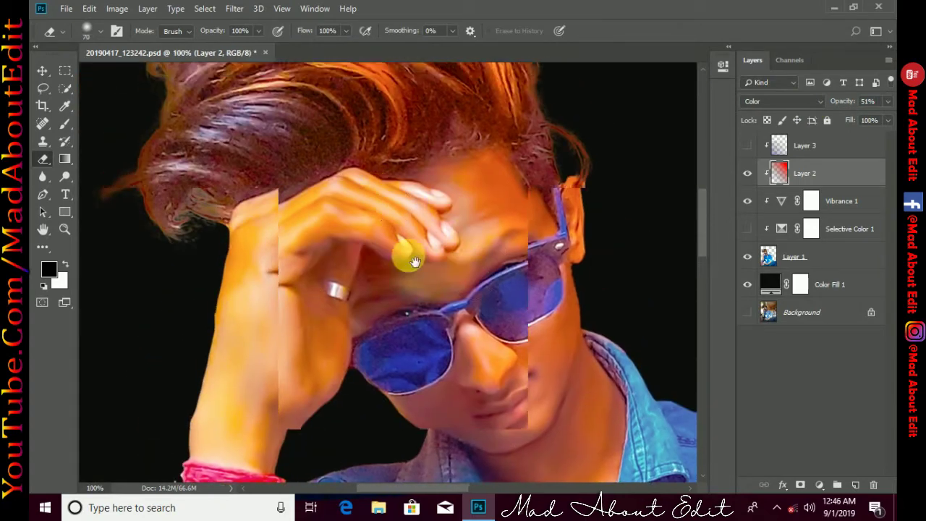
scroll(347, 210, left, 1)
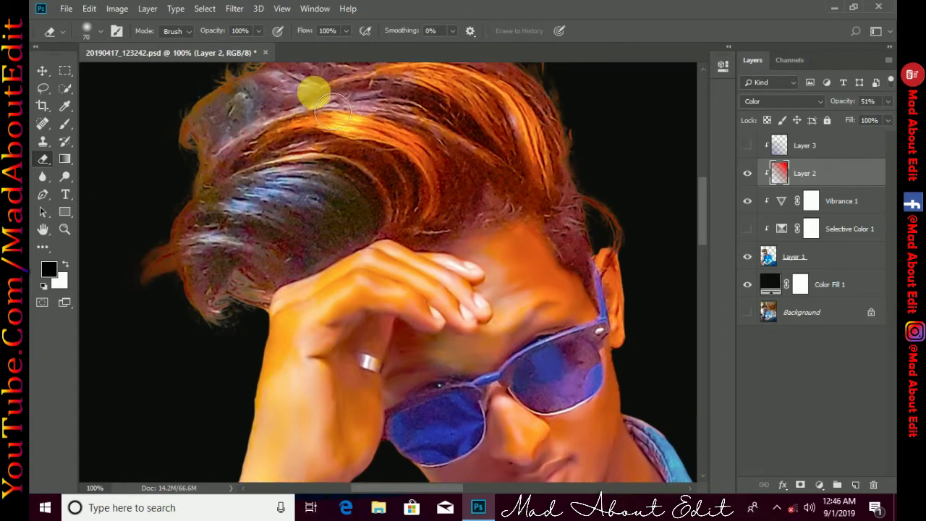
scroll(314, 190, up, 2)
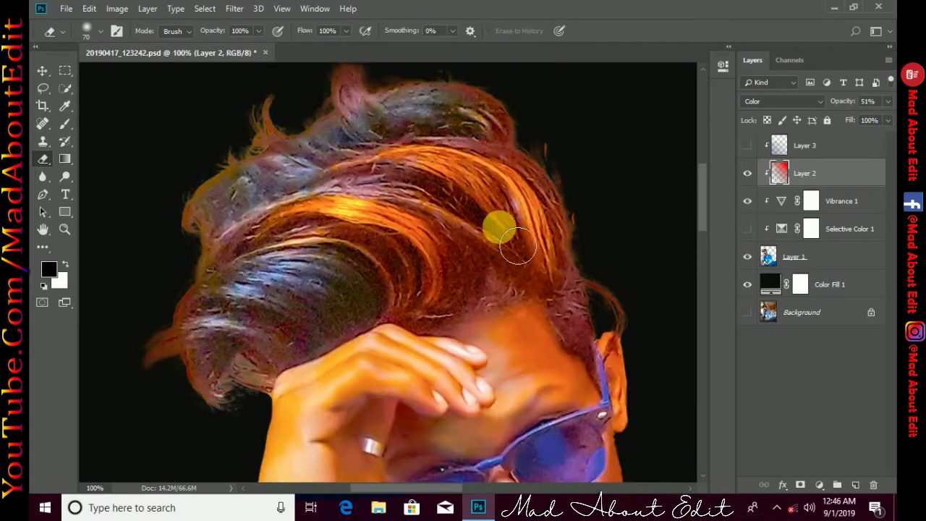
scroll(537, 290, down, 5)
scroll(537, 290, right, 2)
drag(536, 366, 451, 207)
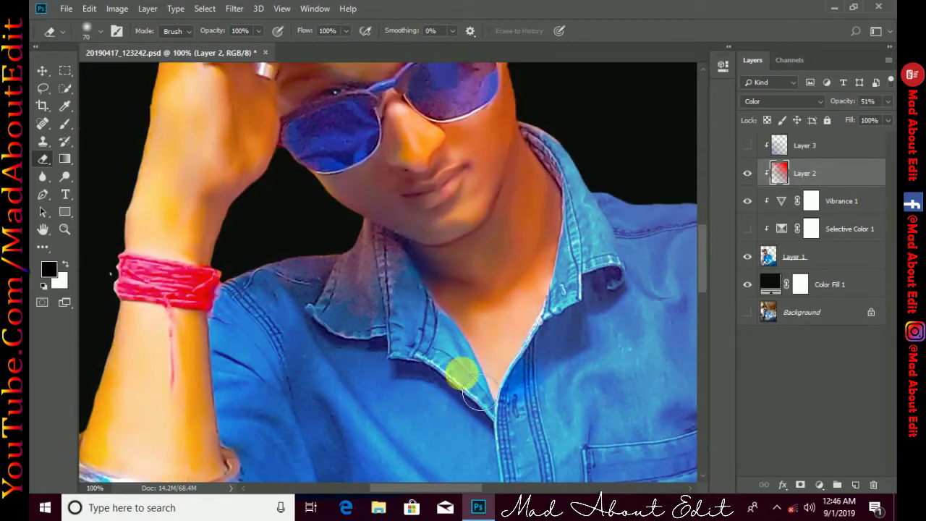
drag(318, 382, 369, 260)
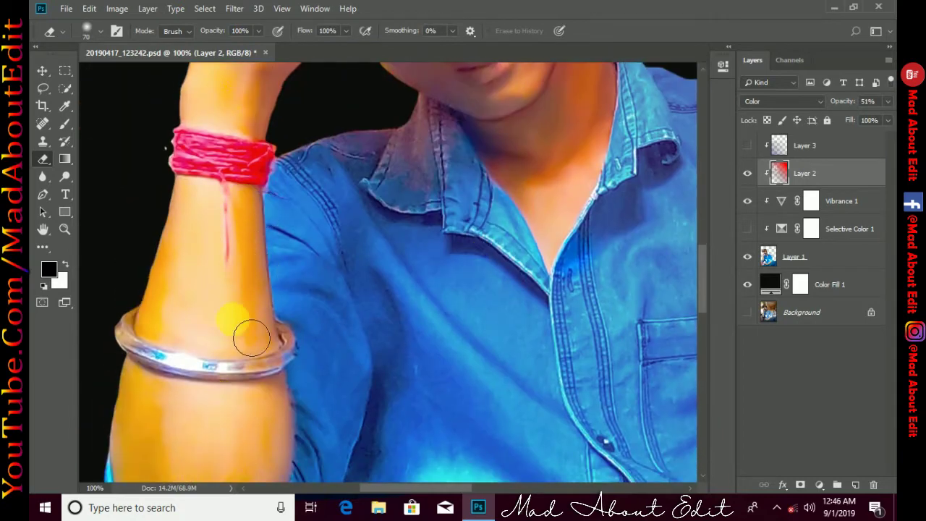
Zoom back out to view the whole photo
scroll(290, 182, down, 2)
scroll(310, 263, down, 2)
key(ctrl+minus)
key(ctrl+minus)
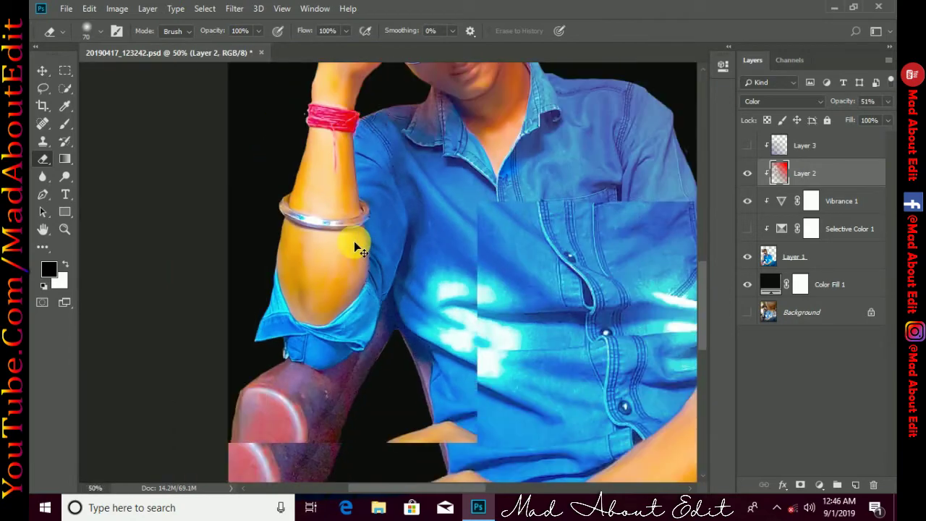
key(ctrl+minus)
key(ctrl+minus)
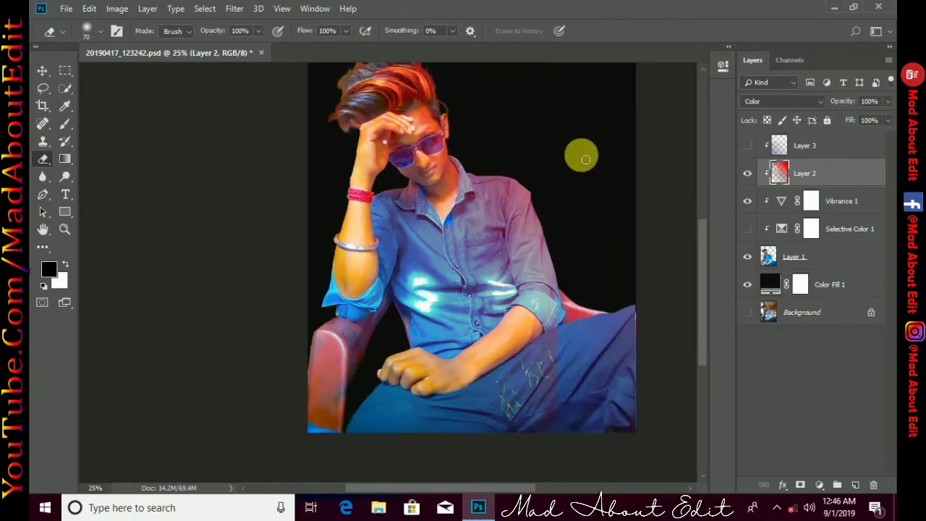
key(ctrl+minus)
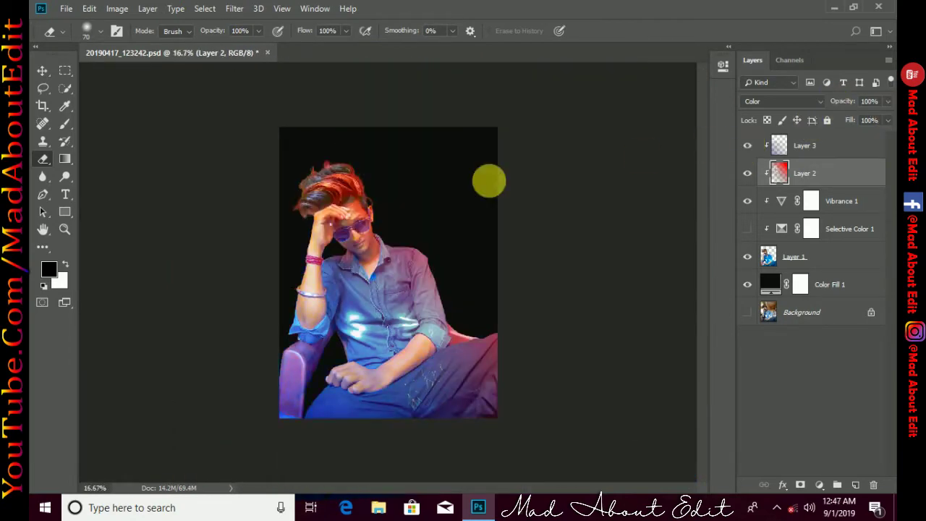
Preview Layer 3 in Screen mode, revert to Normal, and nudge it with the Move tool
key(ctrl+minus)
key(ctrl+plus)
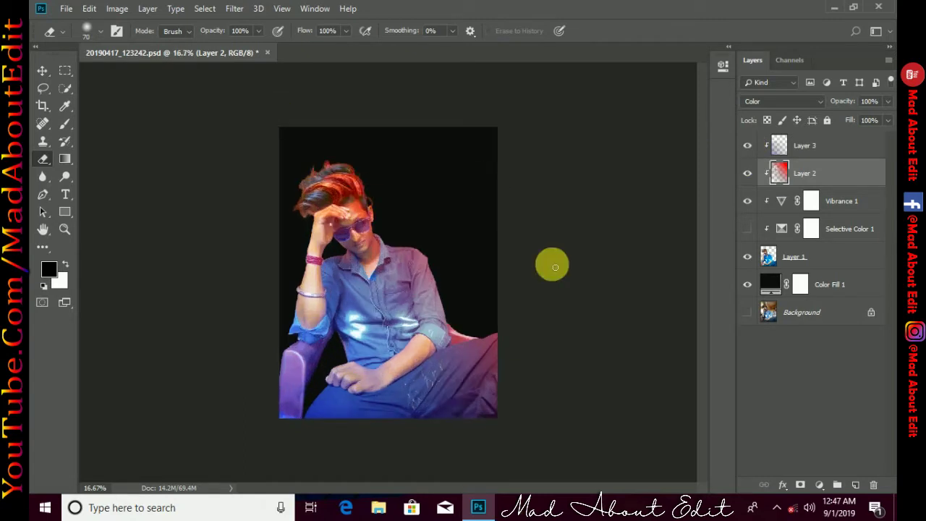
click(819, 145)
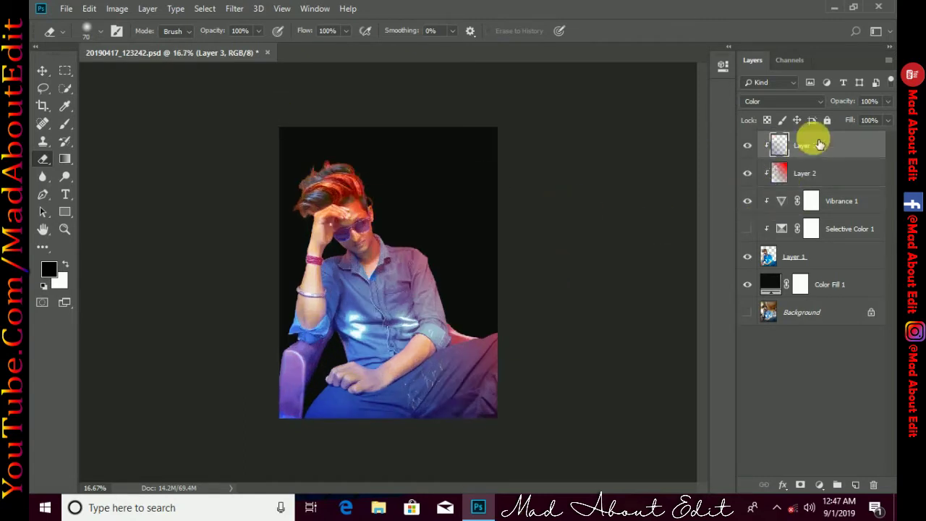
click(787, 100)
click(769, 219)
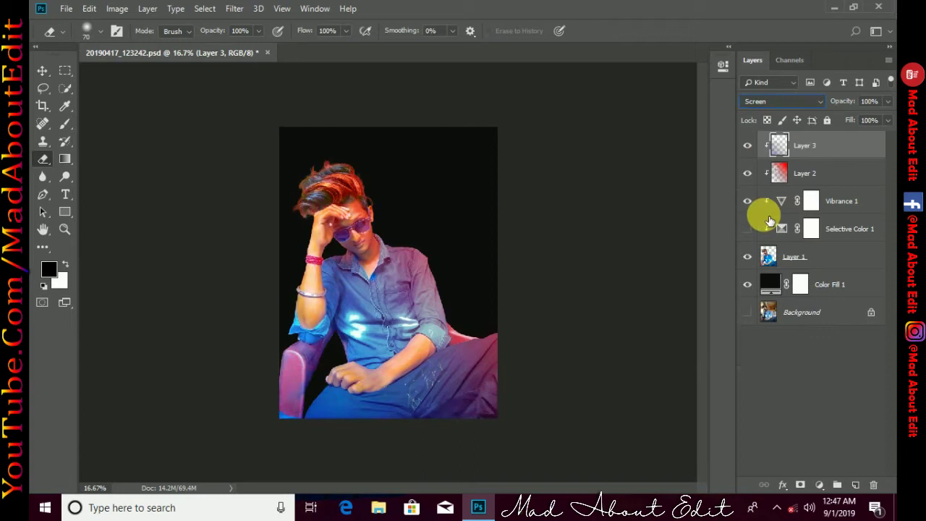
click(769, 102)
click(43, 71)
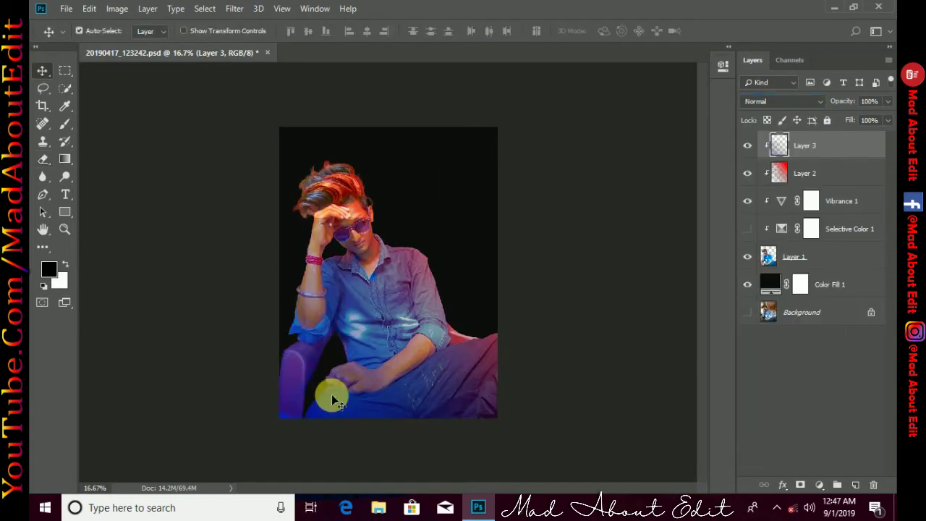
drag(330, 393, 326, 337)
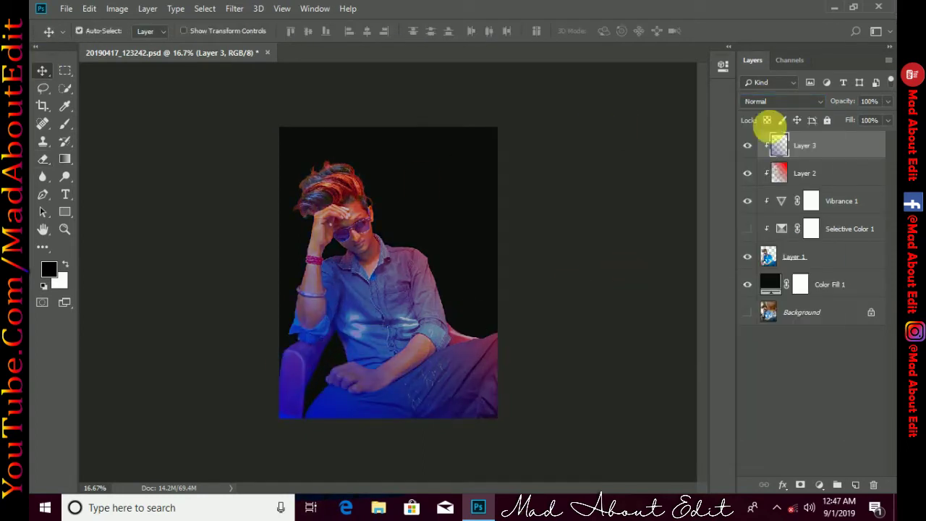
Cycle Layer 3 through Darken, Lighten, Overlay, Hard Mix and later modes, then restore Normal
click(773, 102)
key(shift+plus)
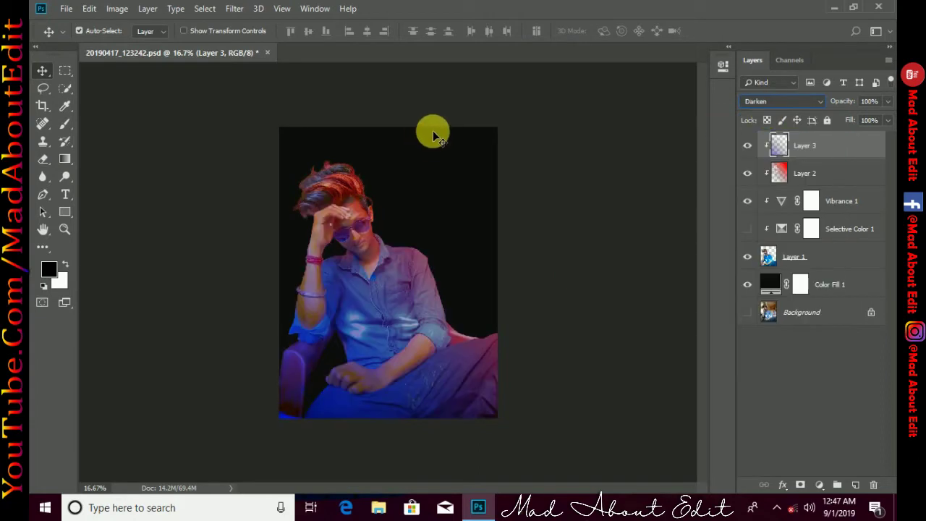
key(shift+plus)
key(shift+plus)
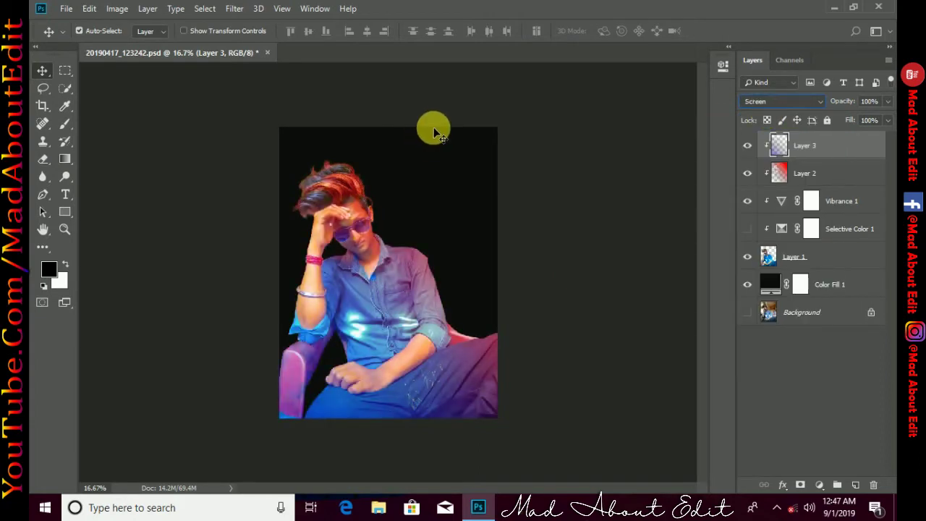
key(shift+plus)
key(shift+plus)
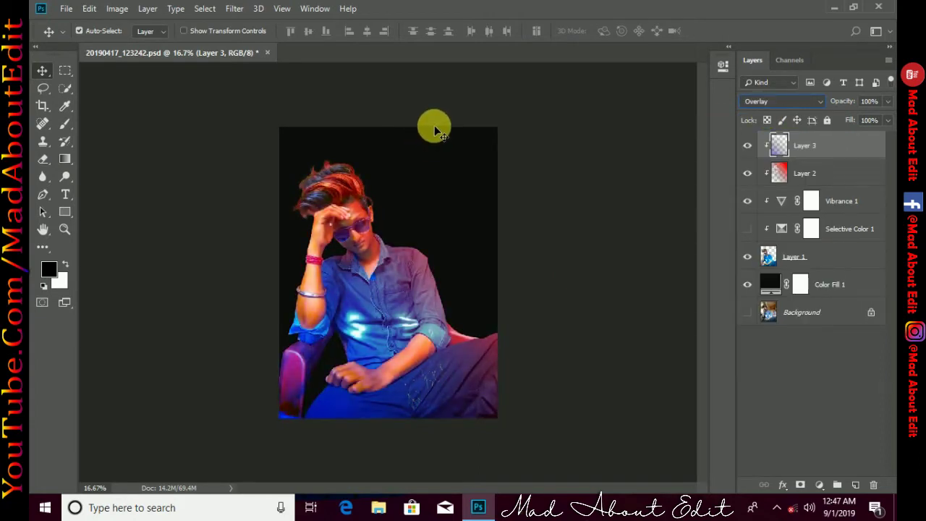
key(shift+plus)
key(shift+plus)
key(shift+plus)
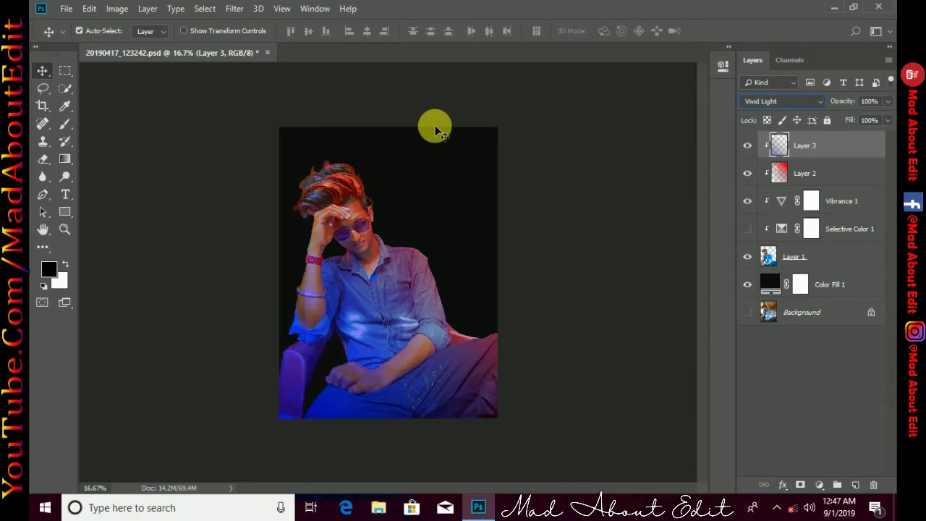
key(shift+plus)
key(shift+plus)
key(shift+plus)
key(shift+plus)
key(shift+plus)
key(shift+plus)
key(shift+plus)
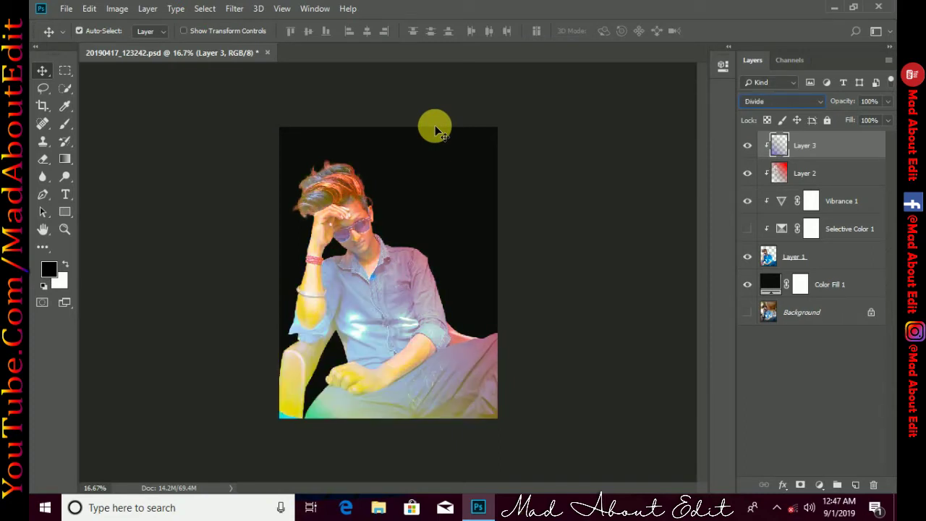
key(shift+plus)
key(shift+plus)
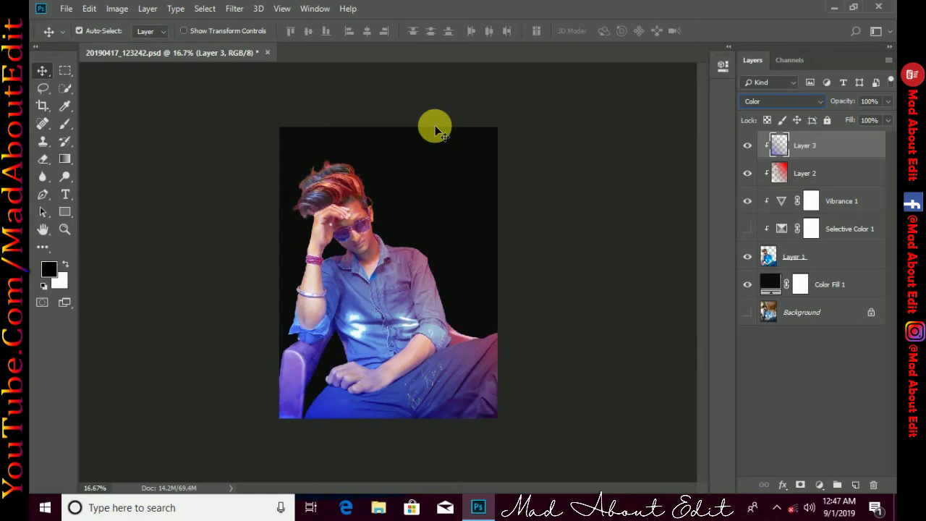
key(shift+plus)
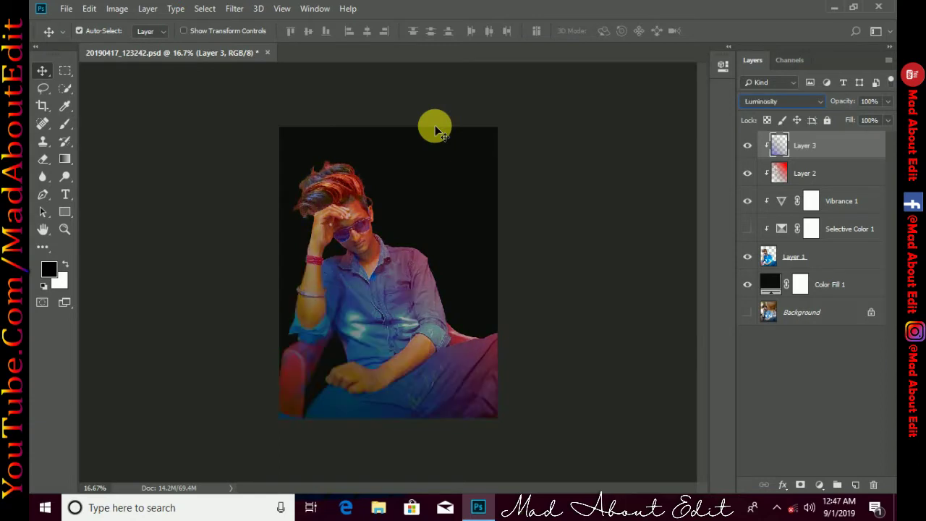
click(761, 101)
click(755, 413)
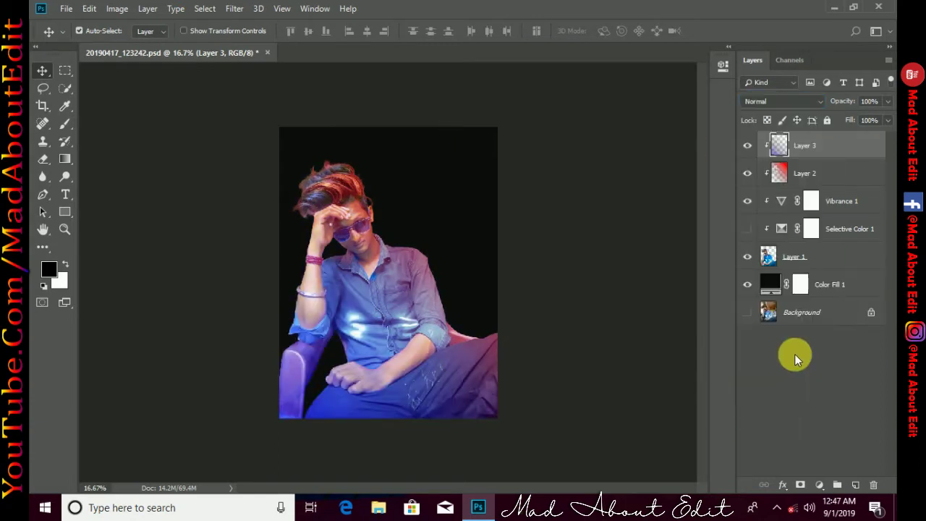
click(792, 355)
Make Layer 1 active, show Selective Color 1 again, and switch to the Smudge Tool
click(819, 257)
click(747, 229)
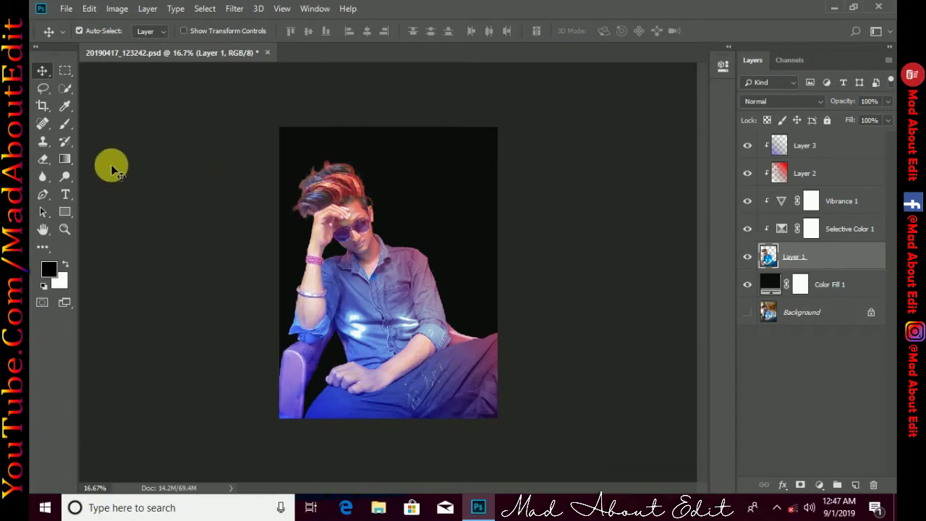
click(43, 177)
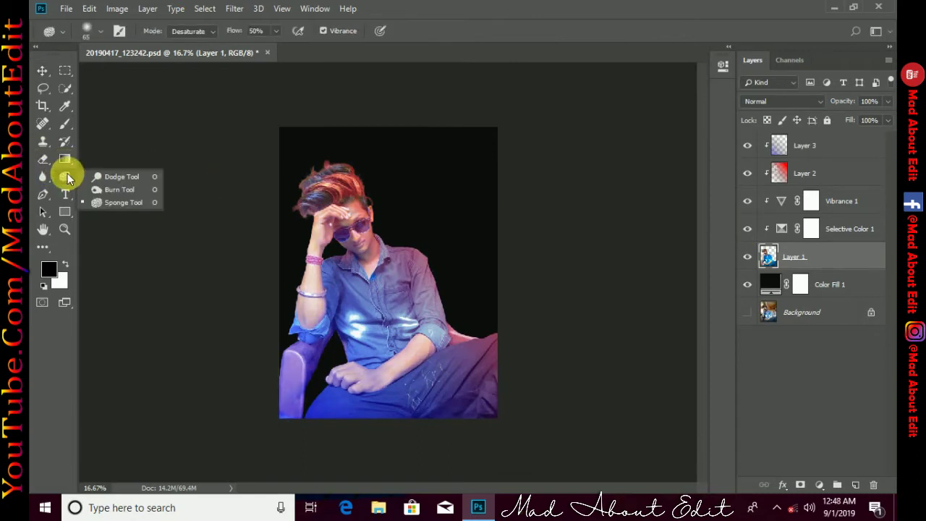
click(72, 203)
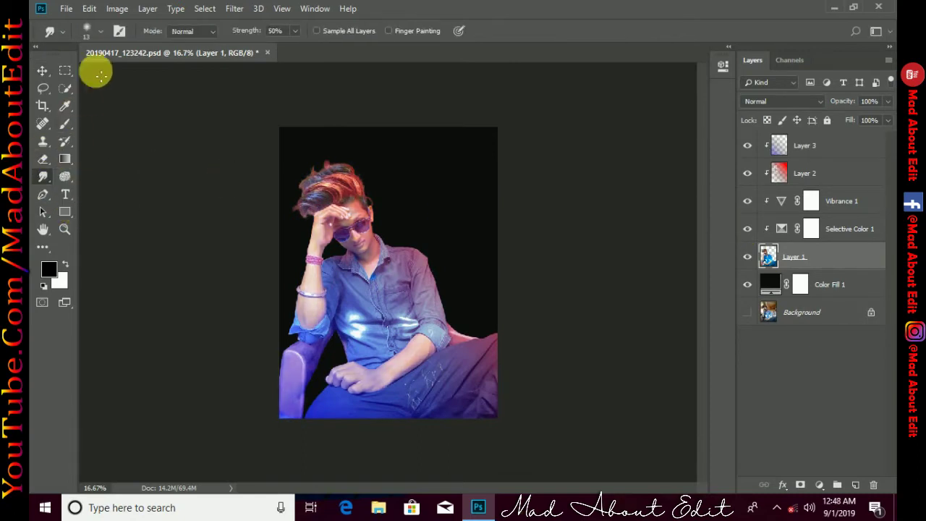
Choose a hair brush from the HAIR BRUSH preset folder, at about 90 px
click(102, 31)
drag(202, 260, 392, 366)
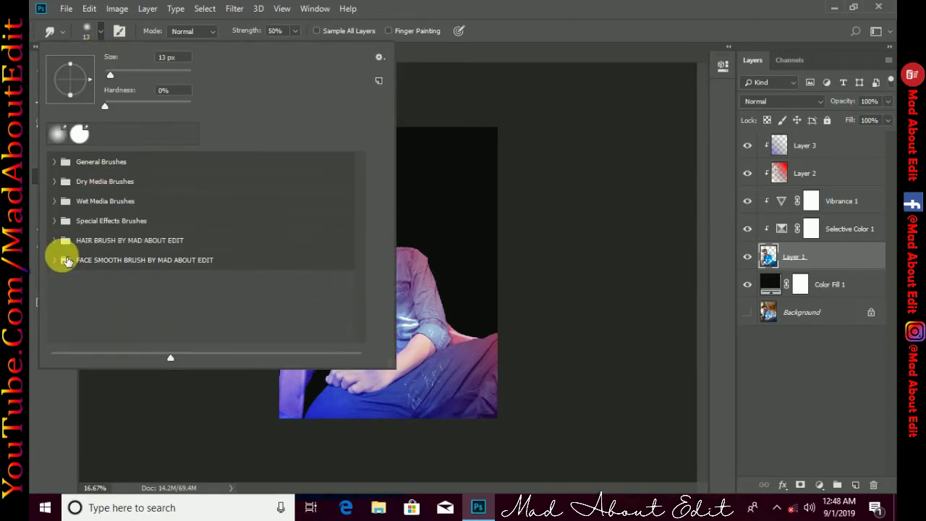
click(58, 249)
click(253, 307)
click(246, 30)
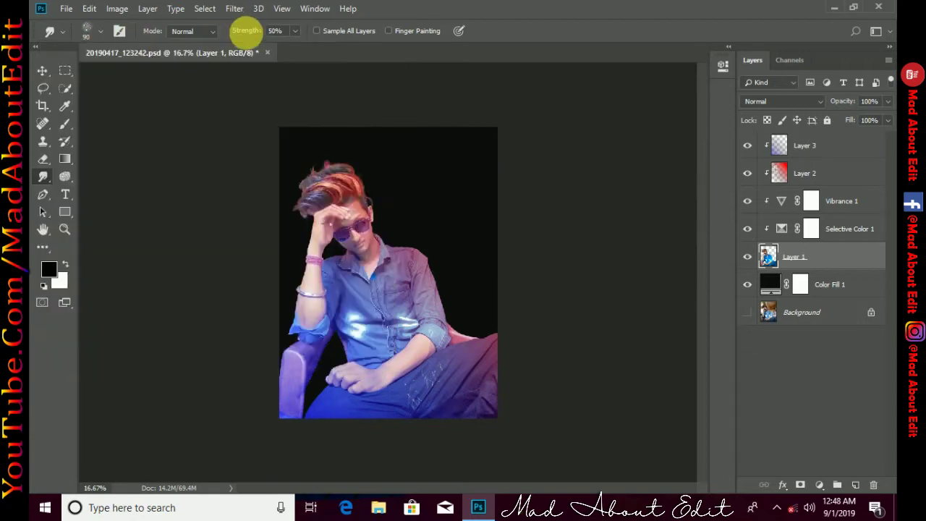
Set smudge strength to 62% and smear the hair above the forehead and on top
drag(256, 38, 259, 37)
scroll(338, 212, up, 2)
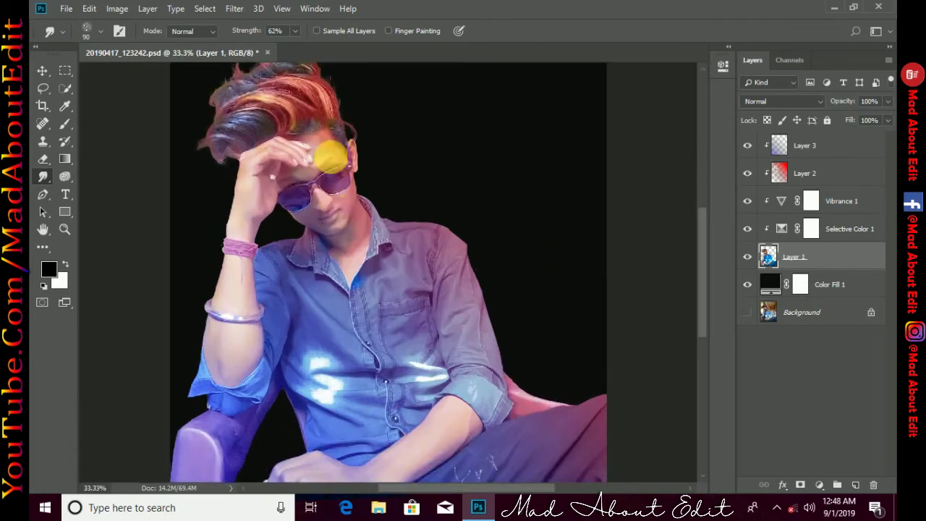
scroll(408, 299, up, 1)
scroll(409, 299, up, 1)
scroll(400, 295, up, 1)
scroll(403, 275, up, 1)
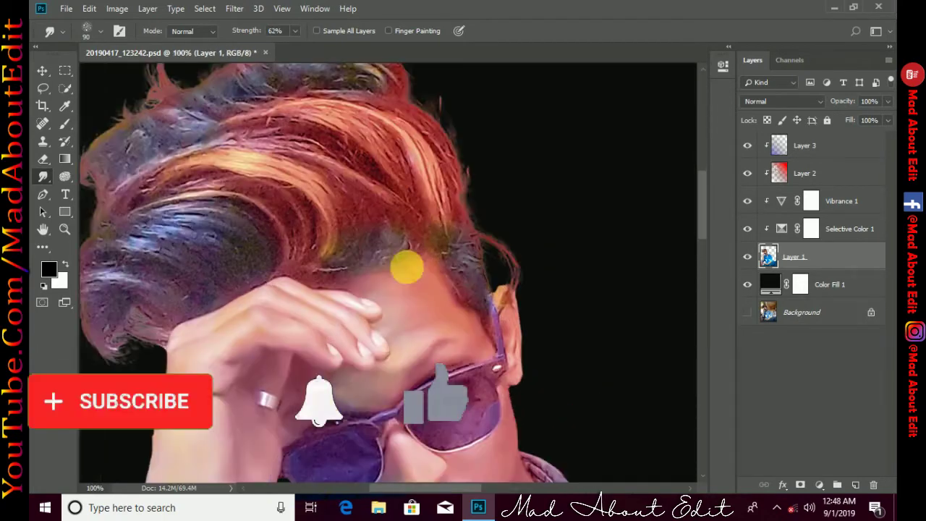
mouse_move(404, 264)
mouse_down()
mouse_move(306, 151)
mouse_move(325, 182)
mouse_move(310, 188)
mouse_move(342, 211)
mouse_move(413, 200)
mouse_move(248, 149)
mouse_move(386, 221)
mouse_move(261, 134)
mouse_move(283, 149)
mouse_move(369, 155)
mouse_move(430, 182)
mouse_move(461, 162)
mouse_move(296, 149)
mouse_move(374, 133)
mouse_move(490, 145)
mouse_move(267, 118)
mouse_move(335, 154)
mouse_move(383, 99)
mouse_move(321, 169)
mouse_move(335, 206)
mouse_move(318, 203)
mouse_move(366, 172)
mouse_up()
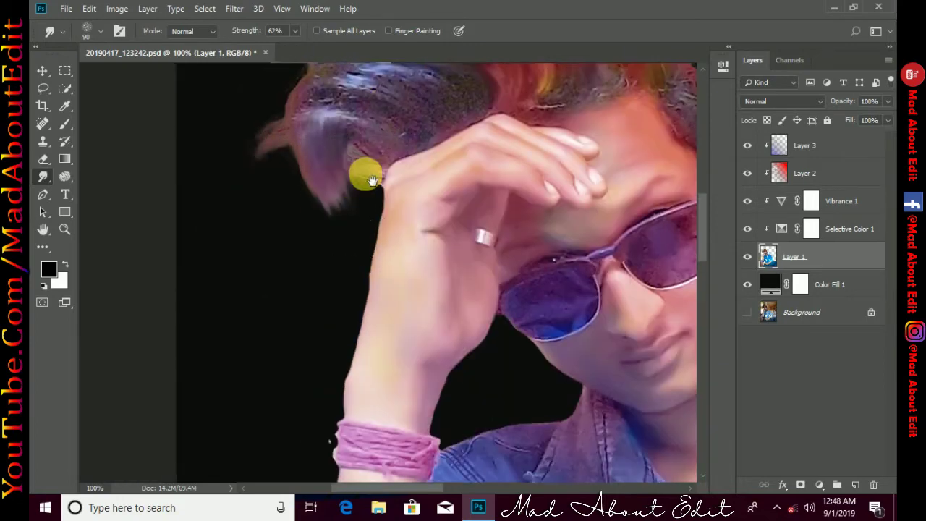
scroll(366, 172, up, 2)
mouse_move(429, 147)
mouse_down()
mouse_move(403, 132)
mouse_move(464, 138)
mouse_move(368, 121)
mouse_move(361, 160)
mouse_move(320, 190)
mouse_move(356, 193)
mouse_move(337, 220)
mouse_up()
Smudge the hair tips on the left, upper-left and top edges, then reshape the right edge
scroll(336, 219, left, 1)
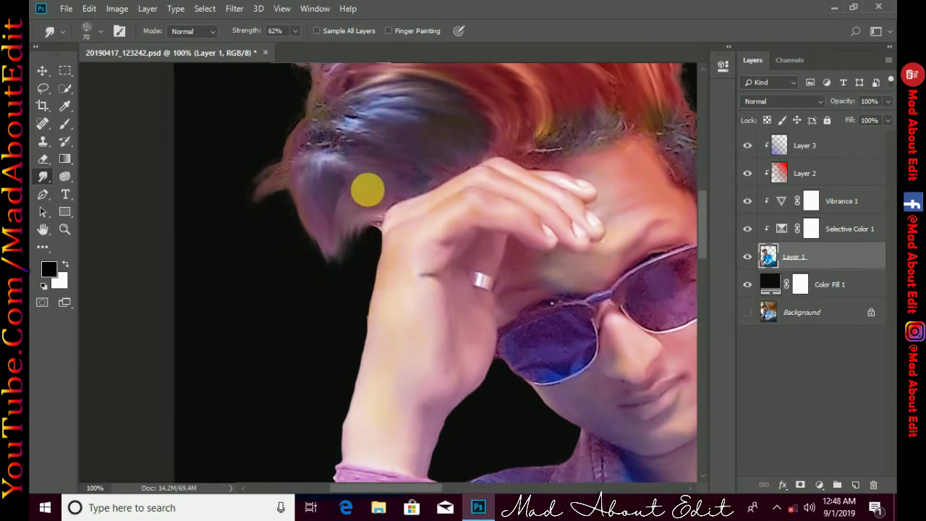
mouse_move(368, 188)
mouse_down()
mouse_move(254, 196)
mouse_move(238, 223)
mouse_move(345, 184)
mouse_up()
scroll(344, 186, up, 5)
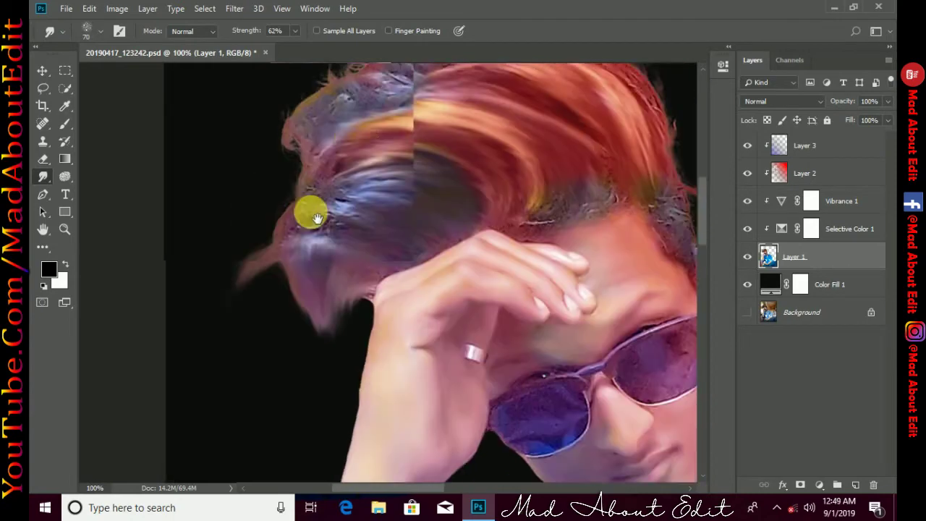
scroll(310, 207, up, 1)
mouse_move(403, 96)
mouse_down()
mouse_move(265, 124)
mouse_move(340, 161)
mouse_move(281, 210)
mouse_move(330, 217)
mouse_move(265, 242)
mouse_move(254, 231)
mouse_move(359, 229)
mouse_move(297, 370)
mouse_up()
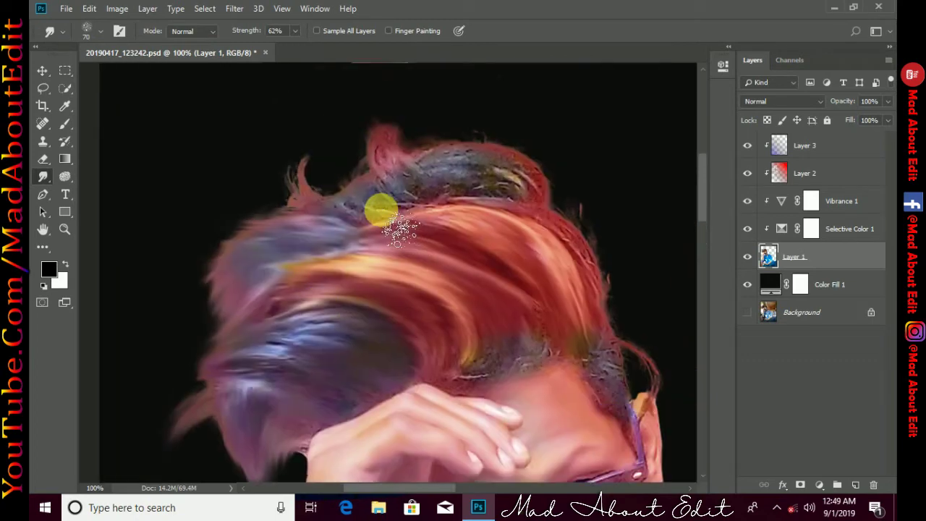
mouse_move(379, 207)
mouse_down()
mouse_move(290, 134)
mouse_move(378, 138)
mouse_move(390, 187)
mouse_move(302, 188)
mouse_move(459, 180)
mouse_move(537, 134)
mouse_move(528, 194)
mouse_move(393, 108)
mouse_move(492, 182)
mouse_move(378, 145)
mouse_move(517, 203)
mouse_up()
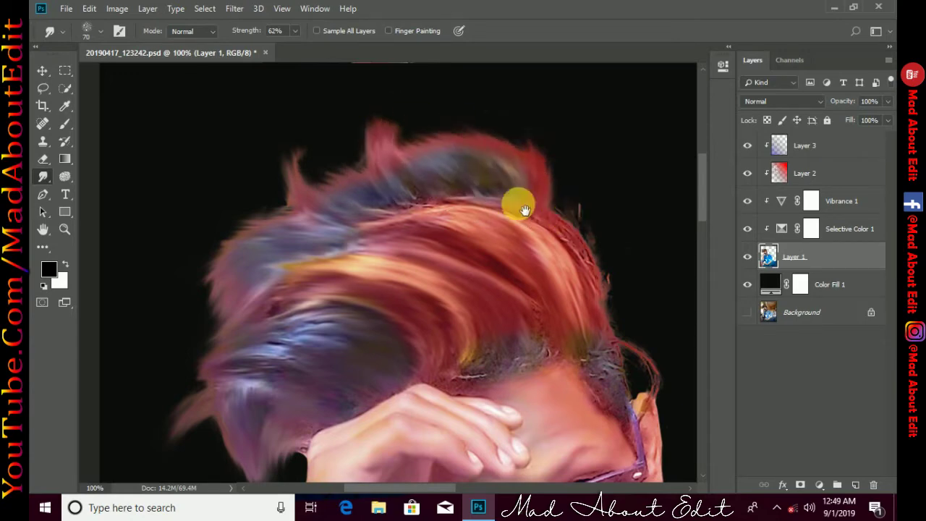
scroll(521, 232, down, 1)
scroll(521, 231, right, 2)
mouse_move(529, 258)
mouse_down()
mouse_move(487, 151)
mouse_move(488, 193)
mouse_move(499, 145)
mouse_up()
drag(500, 231, 456, 165)
Shrink the brush to 50 then 40 and smudge the hair edge beside the hand
scroll(456, 164, down, 1)
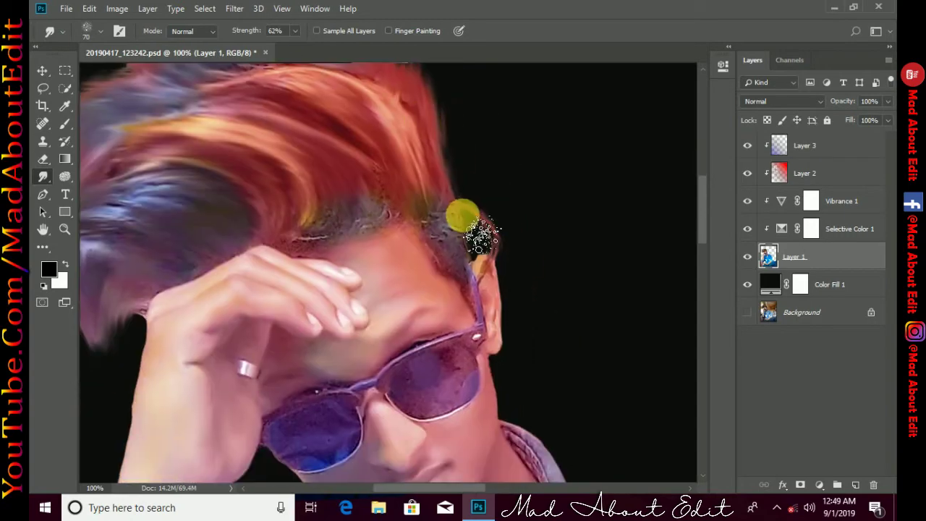
key(ctrl+plus)
key(bracketleft)
key(bracketleft)
mouse_move(476, 210)
mouse_down()
mouse_move(528, 259)
mouse_move(542, 151)
mouse_move(601, 234)
mouse_move(535, 275)
mouse_move(407, 200)
mouse_move(322, 116)
mouse_move(292, 161)
mouse_move(225, 143)
mouse_move(243, 106)
mouse_move(191, 212)
mouse_move(303, 218)
mouse_move(383, 120)
mouse_move(413, 207)
mouse_move(314, 224)
mouse_move(523, 101)
mouse_move(578, 48)
mouse_up()
key(bracketleft)
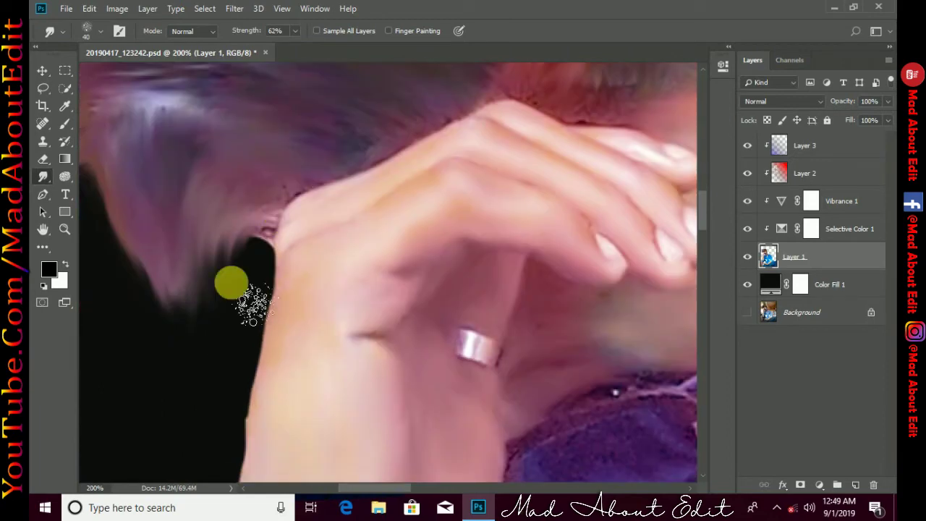
scroll(288, 201, down, 3)
scroll(288, 201, down, 2)
scroll(288, 201, down, 1)
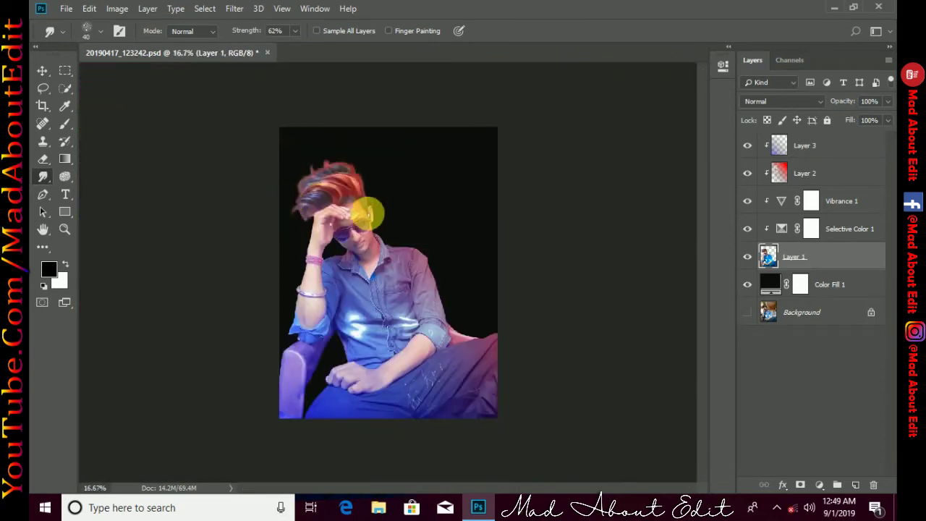
Stamp all visible layers into a new top Layer 4 and duplicate it as Layer 4 copy
click(854, 177)
scroll(474, 240, up, 1)
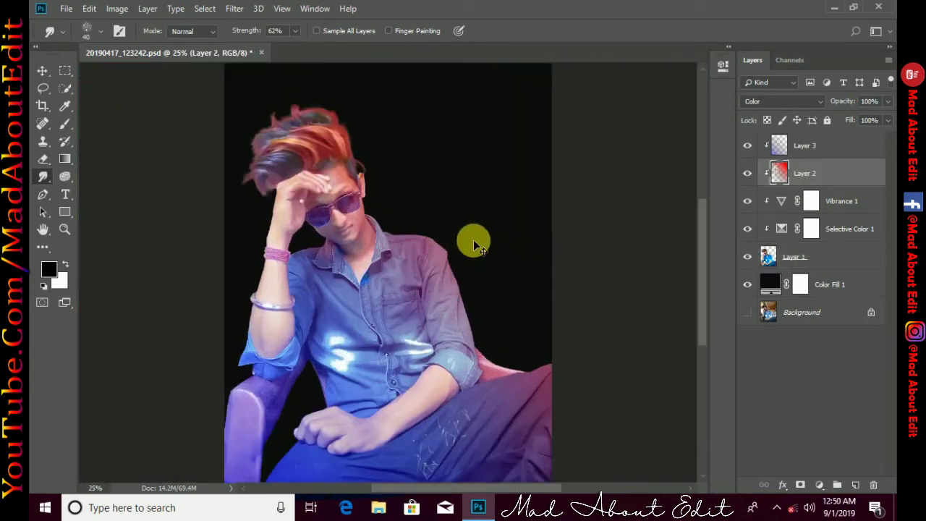
scroll(473, 240, down, 1)
click(796, 145)
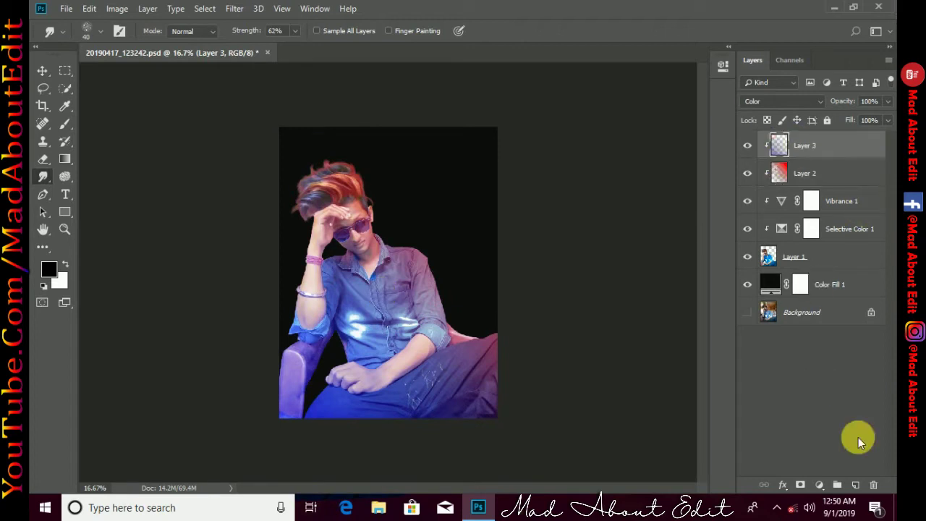
click(855, 485)
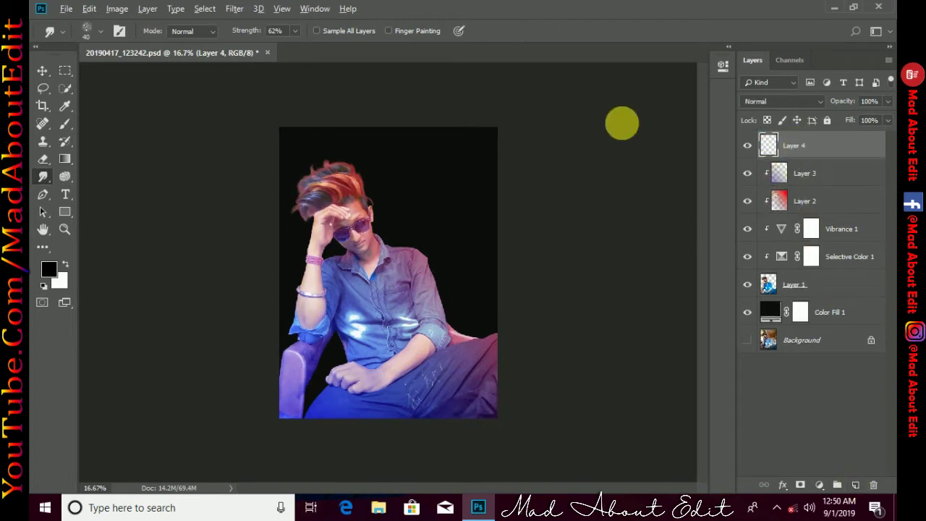
key(ctrl+j)
click(239, 9)
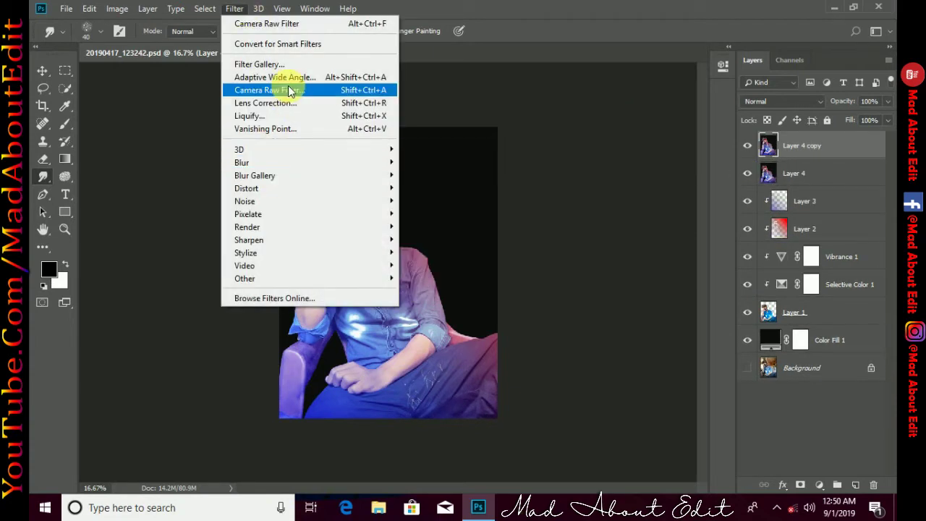
Apply the Camera Raw Filter to Layer 4 copy with Contrast +83, Whites -71, Shadows -58
click(289, 91)
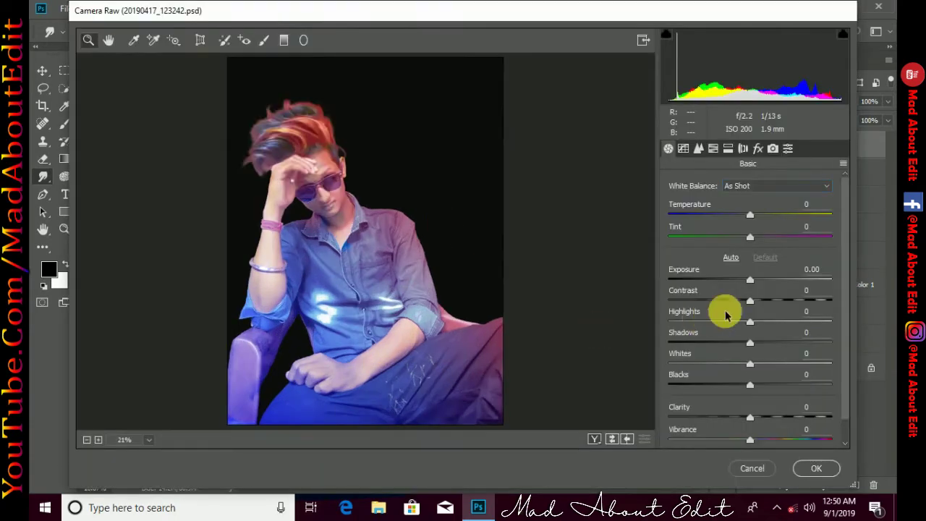
drag(776, 306, 818, 301)
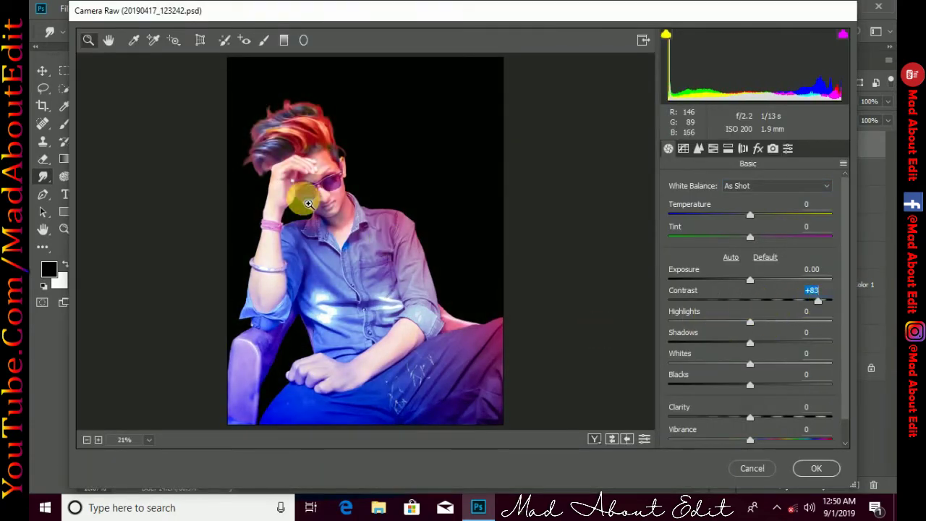
drag(750, 363, 692, 363)
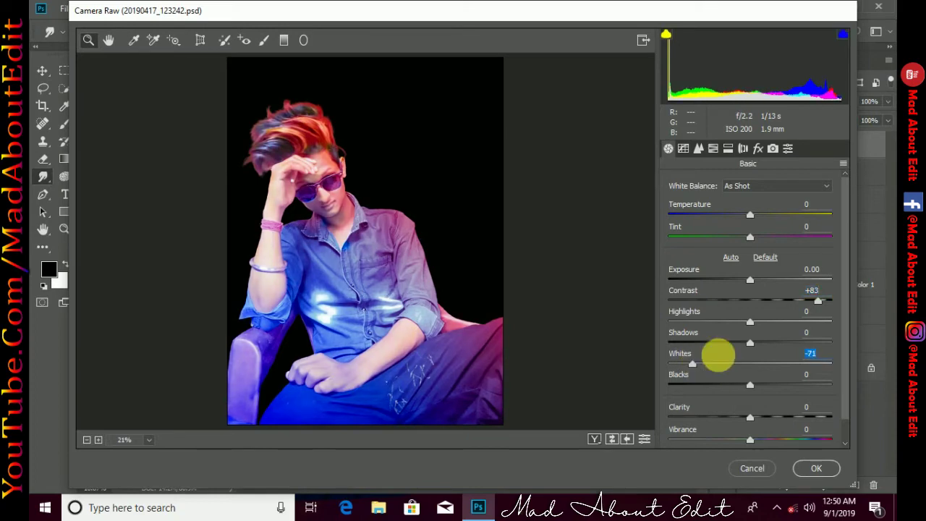
drag(749, 342, 703, 342)
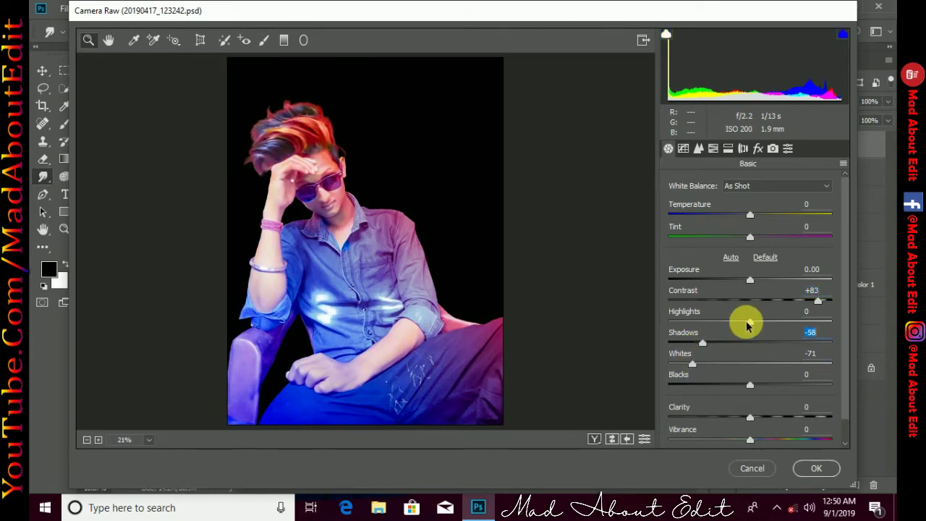
click(773, 149)
Add a post-crop vignette: Amount -100, Midpoint 27, Roundness +67, Feather 96
mouse_move(750, 373)
mouse_down()
mouse_move(694, 374)
mouse_move(646, 391)
mouse_up()
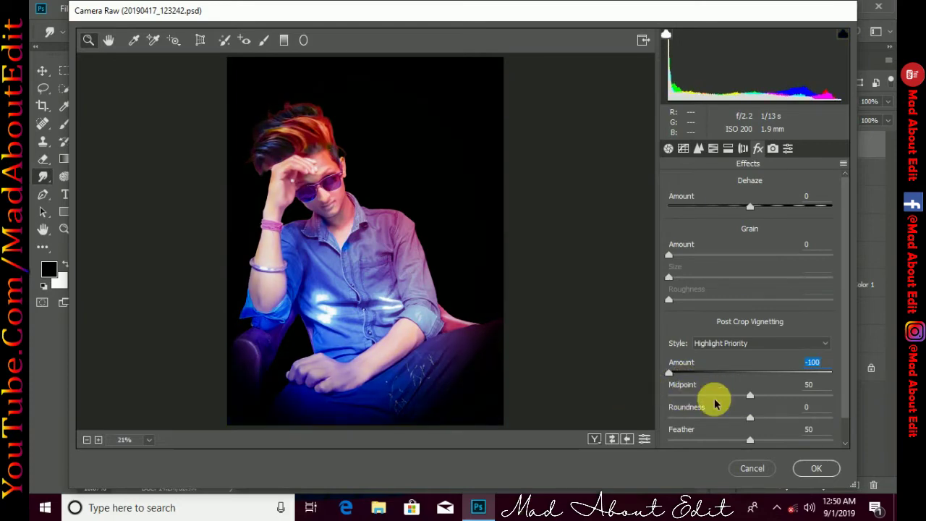
mouse_move(750, 396)
mouse_down()
mouse_move(635, 407)
mouse_move(692, 407)
mouse_up()
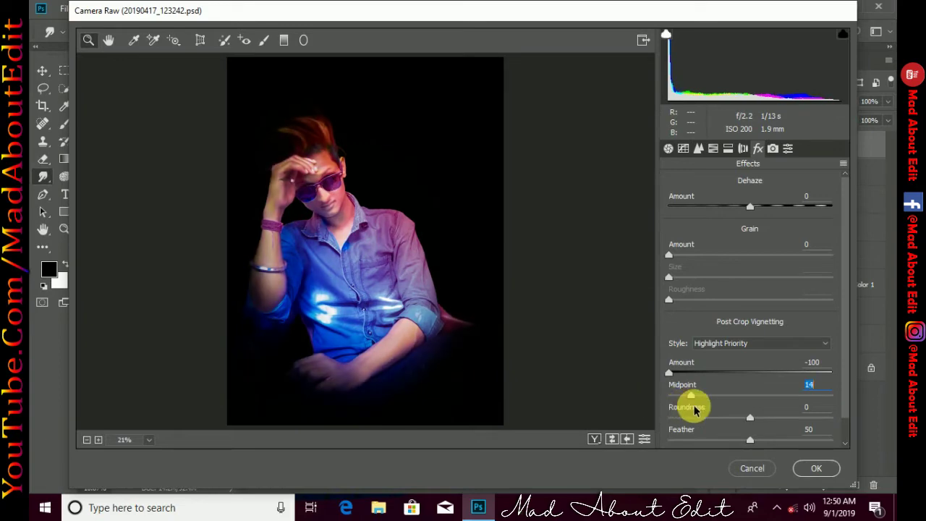
mouse_move(749, 417)
mouse_down()
mouse_move(686, 418)
mouse_move(838, 425)
mouse_up()
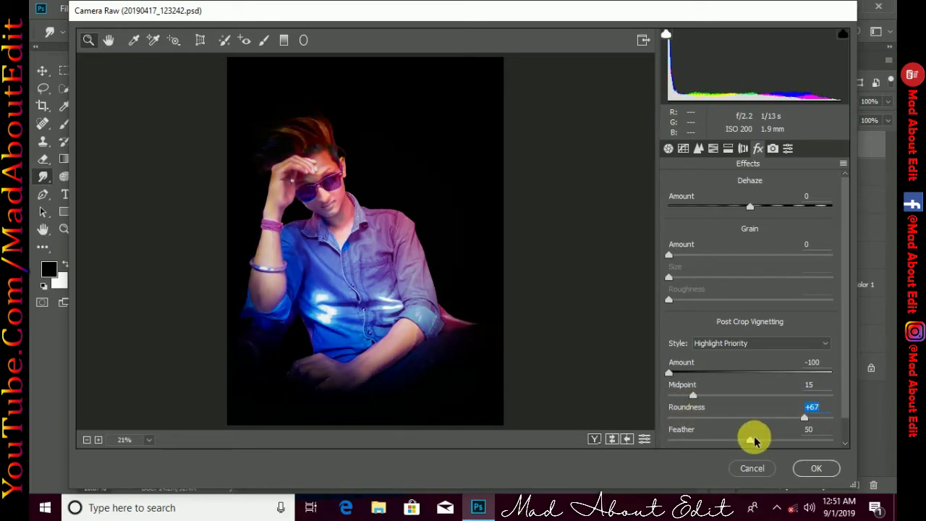
mouse_move(755, 441)
mouse_down()
mouse_move(688, 436)
mouse_move(824, 430)
mouse_up()
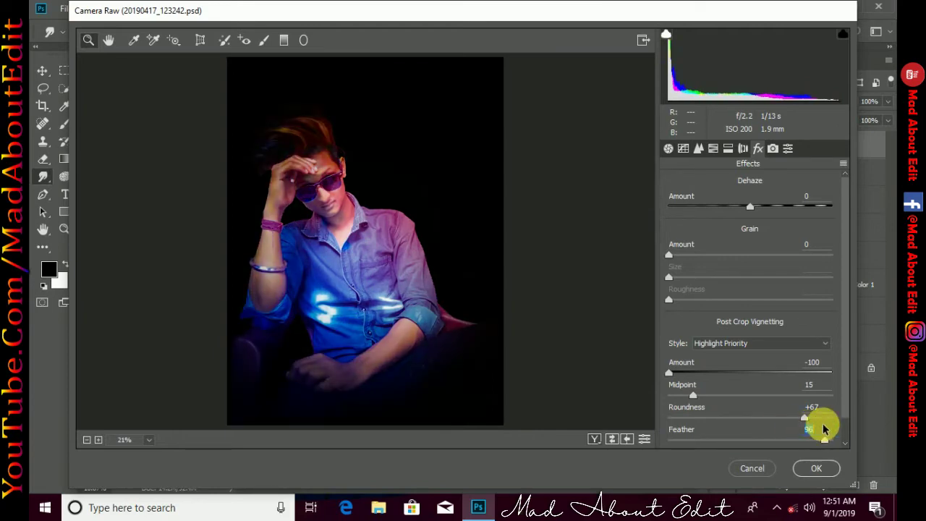
mouse_move(704, 397)
mouse_down()
mouse_move(717, 397)
mouse_move(707, 395)
mouse_up()
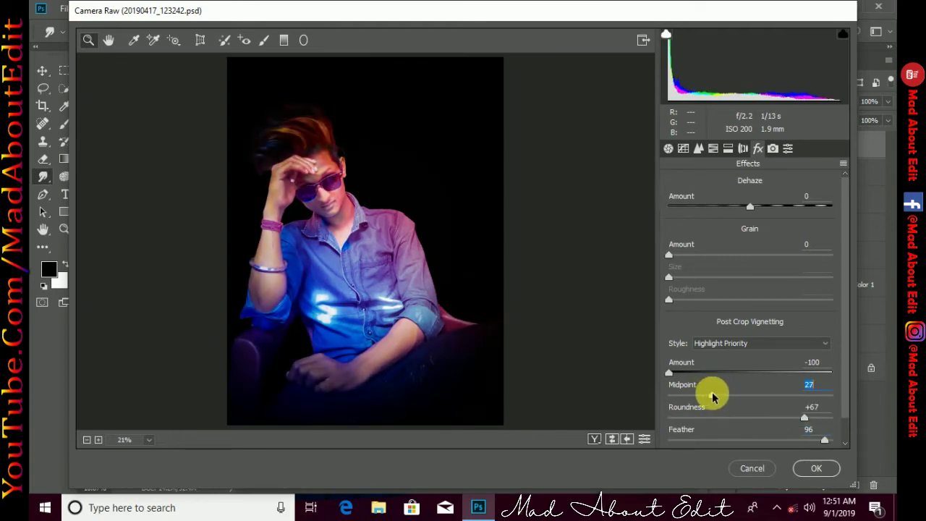
Back in the Basic panel, raise Clarity to +27
click(697, 149)
click(669, 148)
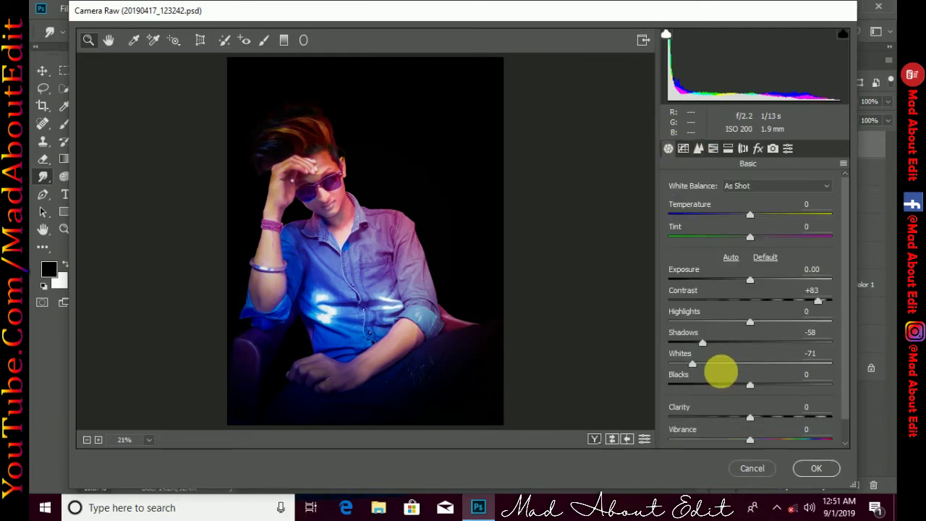
scroll(720, 372, down, 1)
drag(749, 392, 783, 392)
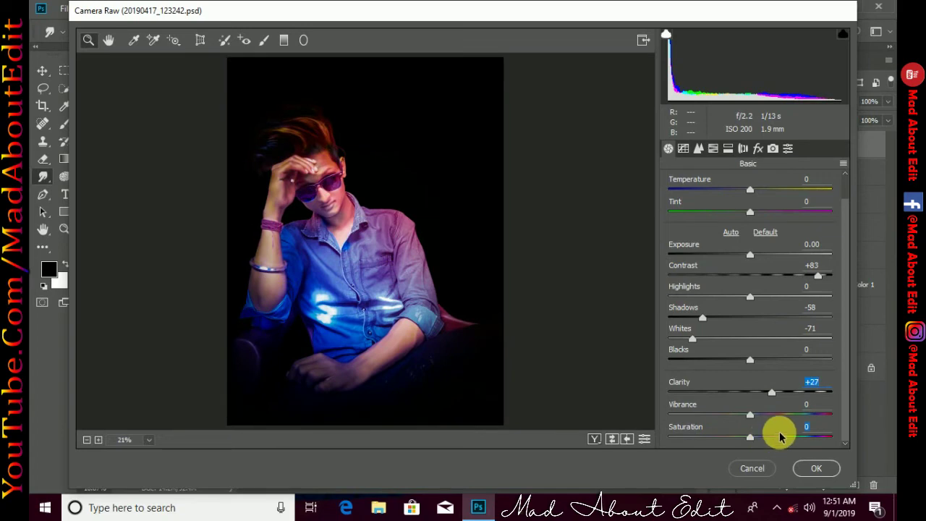
Set overall Saturation to -10 and Blacks to -37
drag(781, 435, 794, 436)
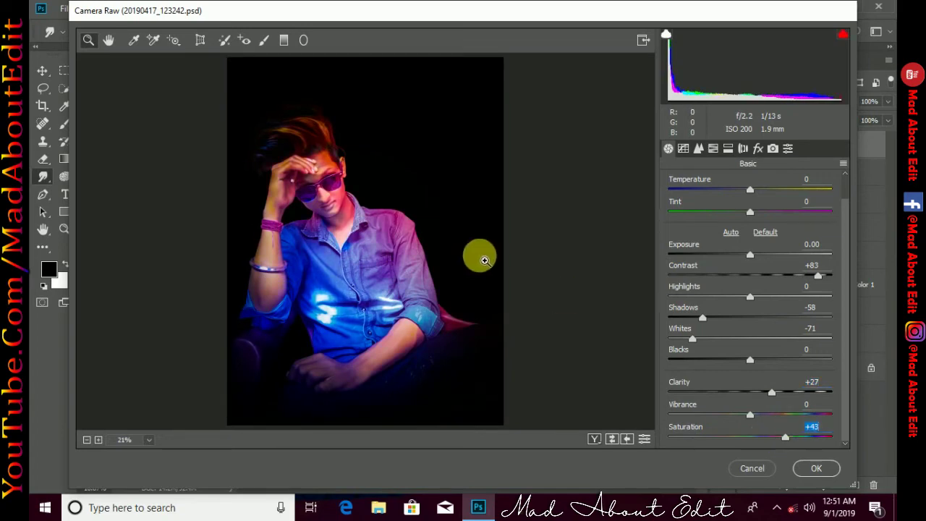
drag(778, 437, 742, 437)
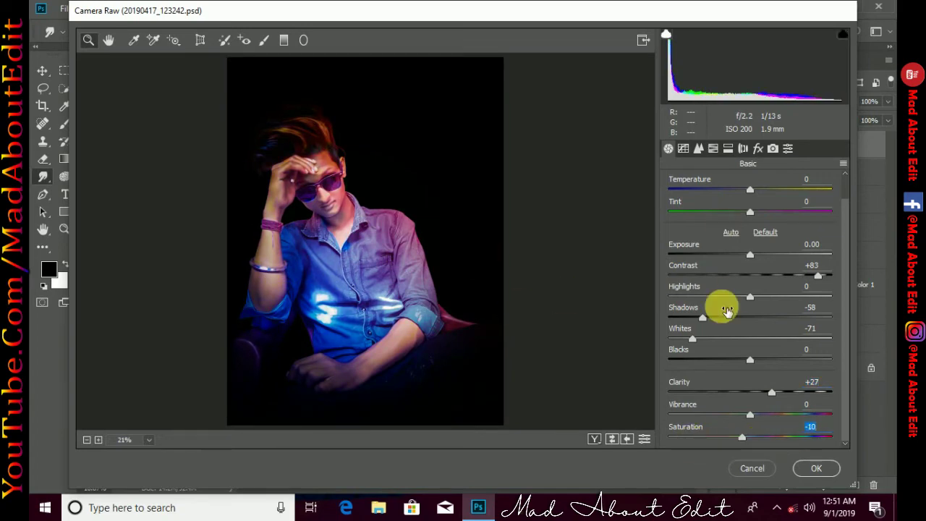
drag(732, 364, 724, 364)
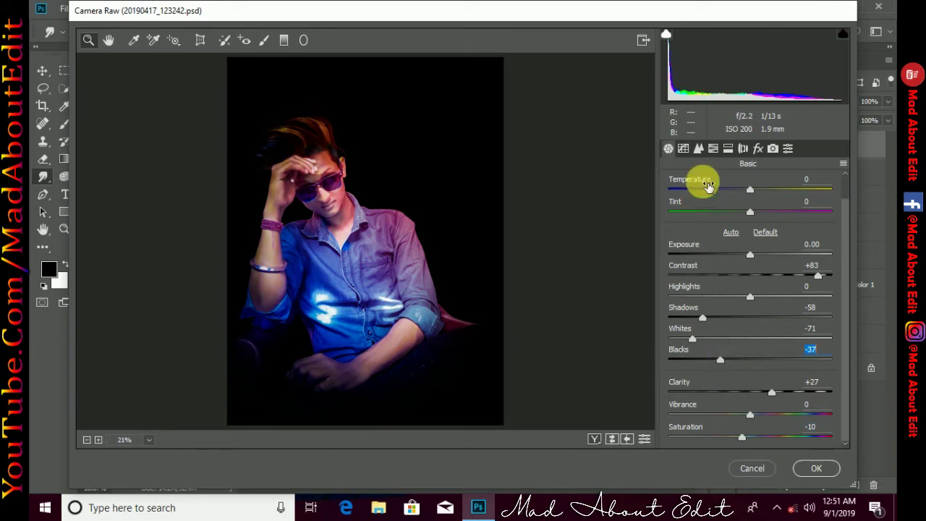
Boost Reds saturation to +52 and Blues to +33, shift Blues hue toward cyan, and set Highlights -16
click(698, 149)
click(717, 206)
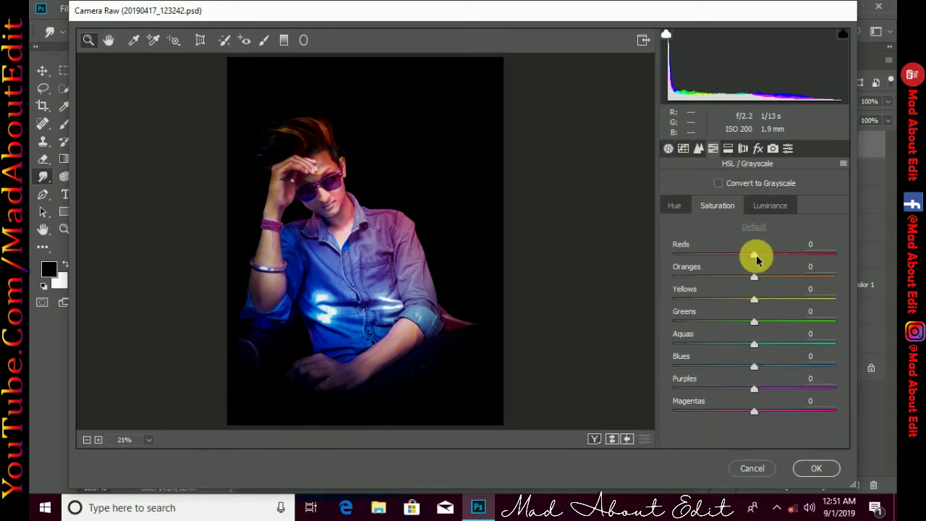
drag(796, 250, 798, 250)
drag(755, 366, 780, 367)
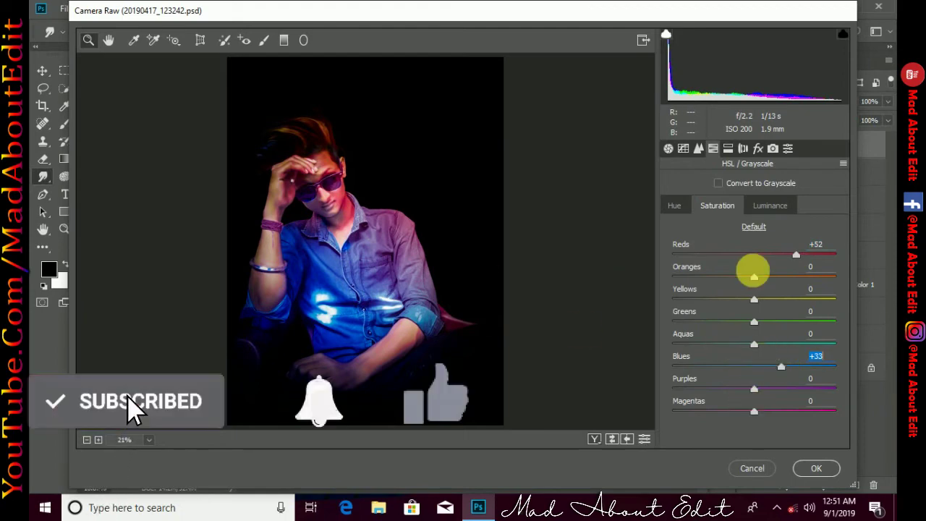
click(675, 206)
drag(754, 367, 726, 367)
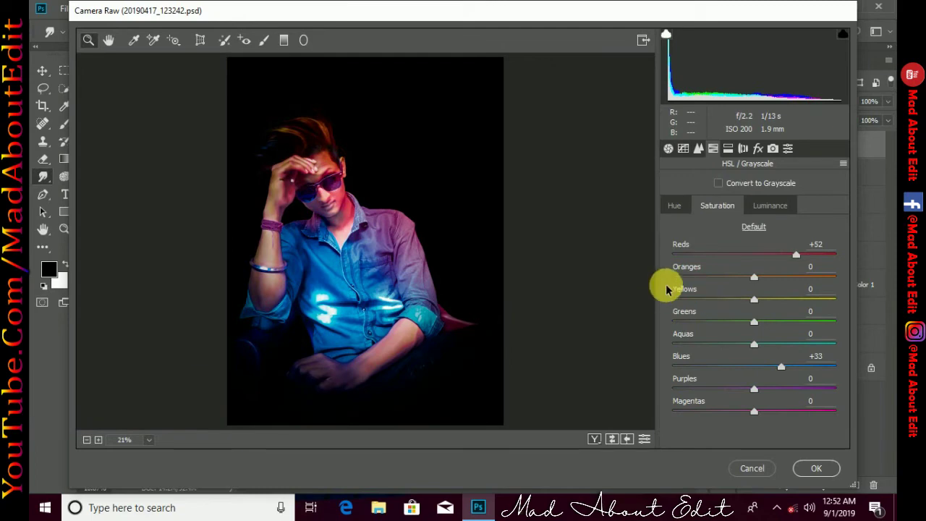
click(668, 148)
mouse_move(749, 297)
mouse_down()
mouse_move(780, 296)
mouse_move(720, 304)
mouse_move(747, 305)
mouse_up()
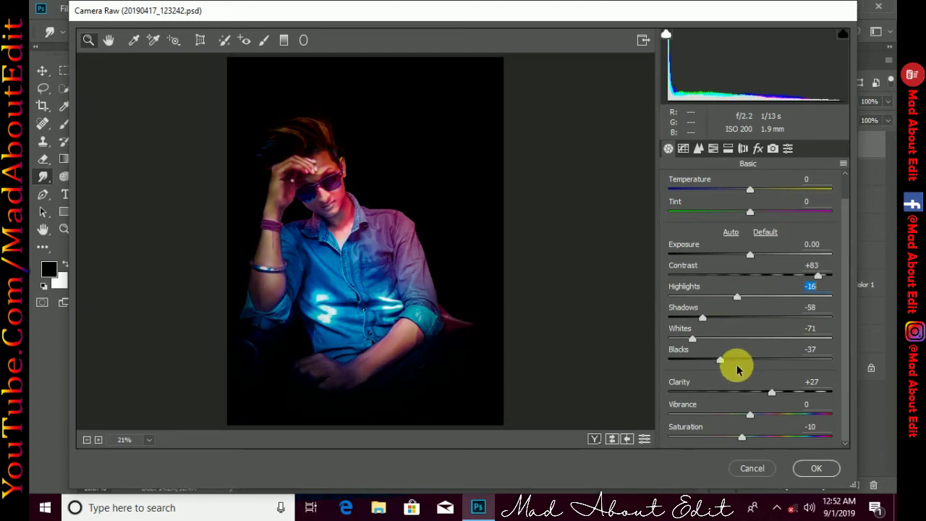
Set calibration Red Primary Hue +7/Sat +14, Blue Primary Hue -19/Sat +45, and apply Camera Raw
click(744, 149)
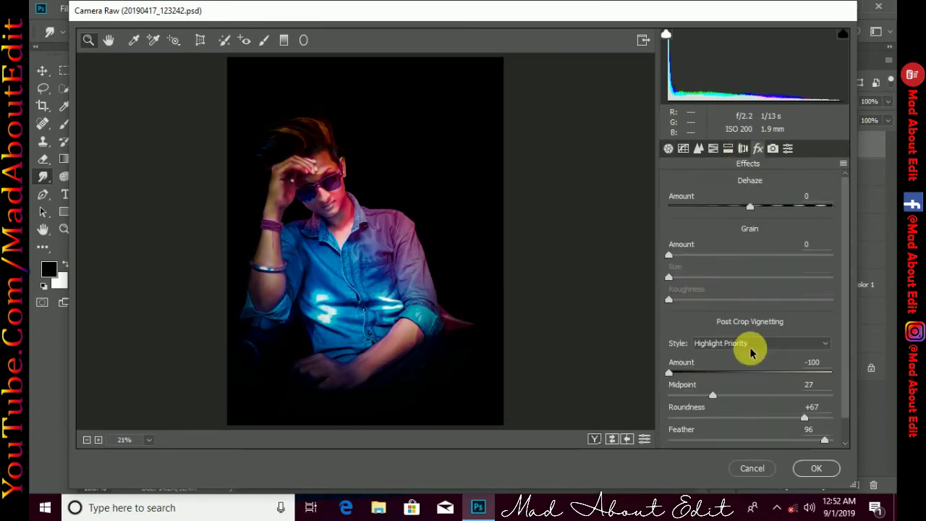
click(773, 150)
drag(735, 280, 735, 281)
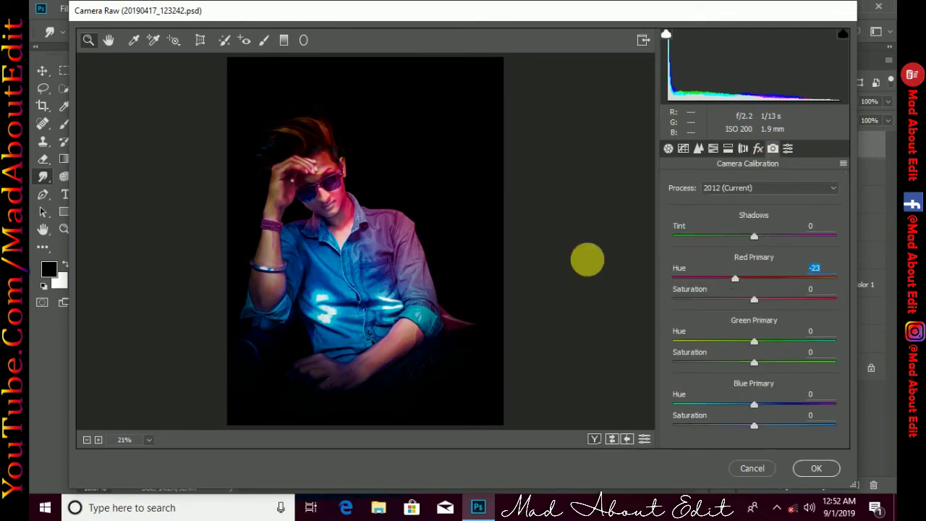
mouse_move(779, 301)
mouse_down()
mouse_move(734, 304)
mouse_move(767, 301)
mouse_up()
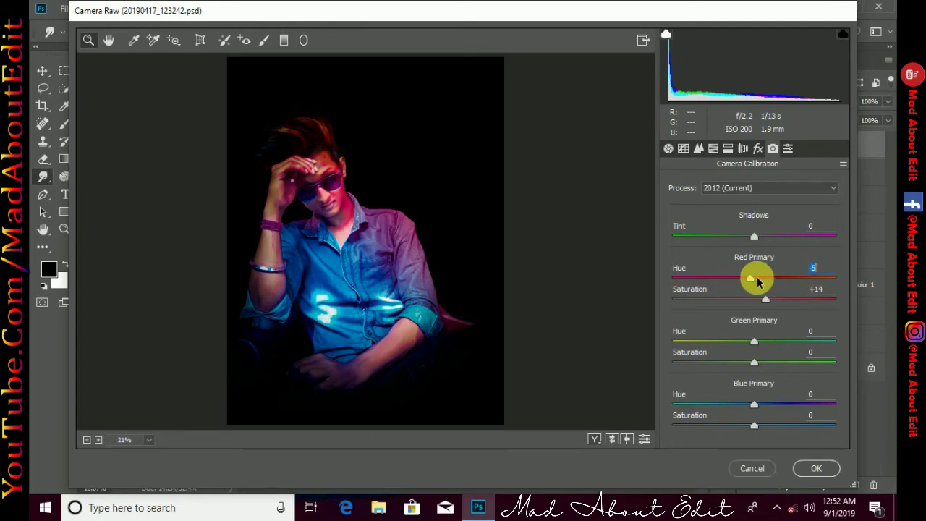
drag(754, 403, 737, 407)
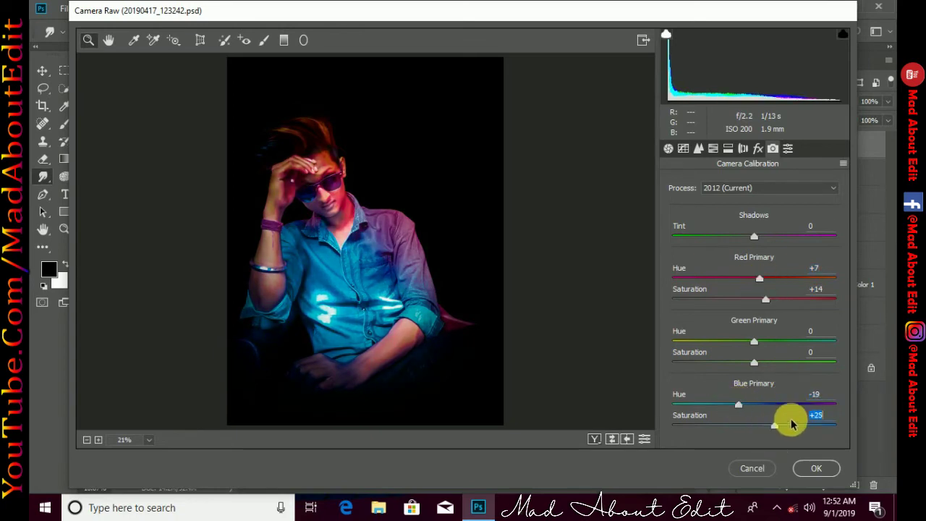
click(668, 148)
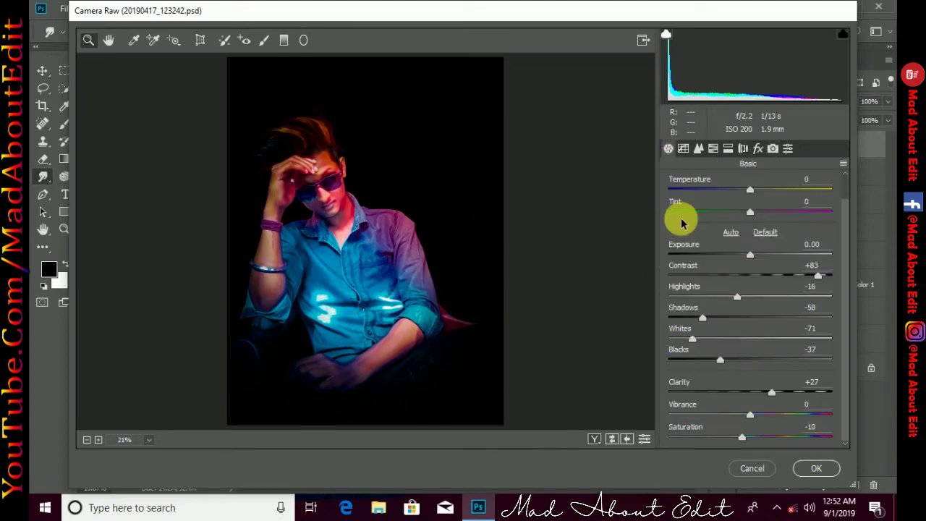
click(806, 470)
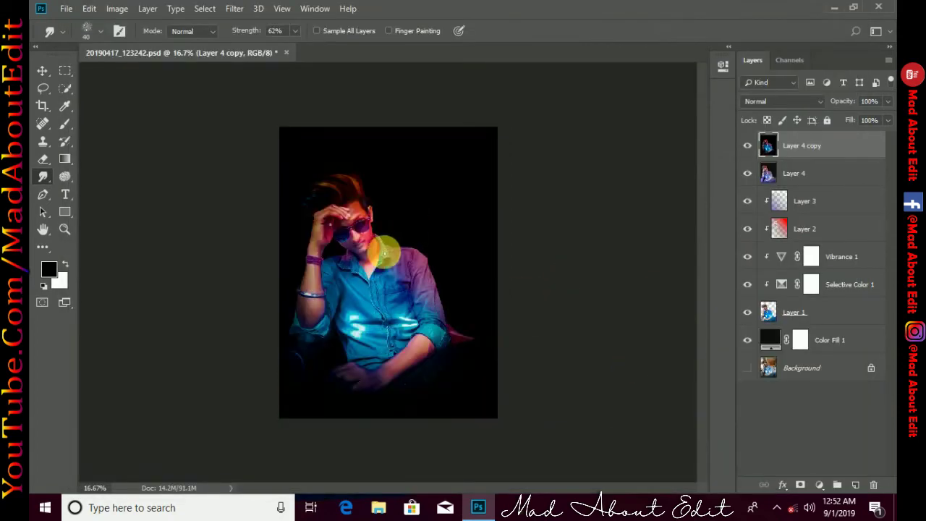
Add new Layer 5 and lay a blue-to-transparent gradient from the lower left
scroll(376, 267, up, 1)
scroll(377, 267, up, 1)
scroll(380, 266, up, 1)
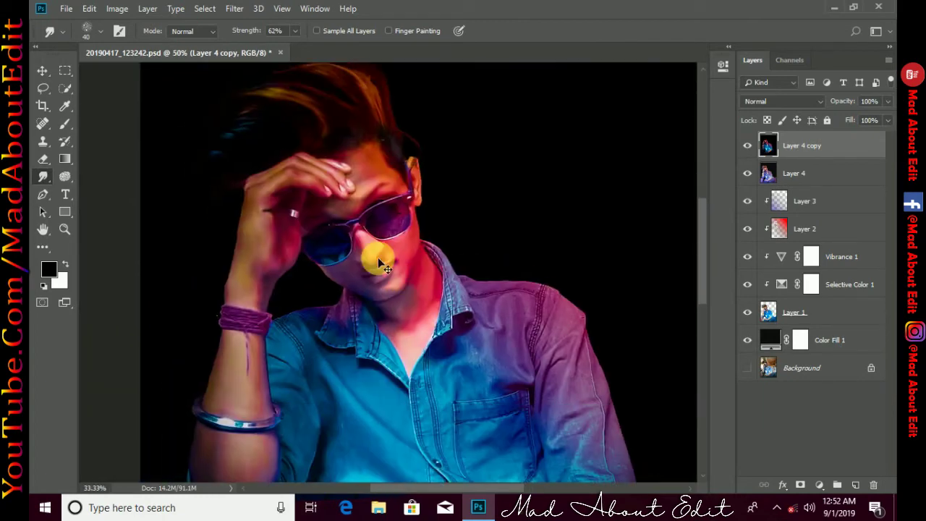
scroll(380, 260, down, 2)
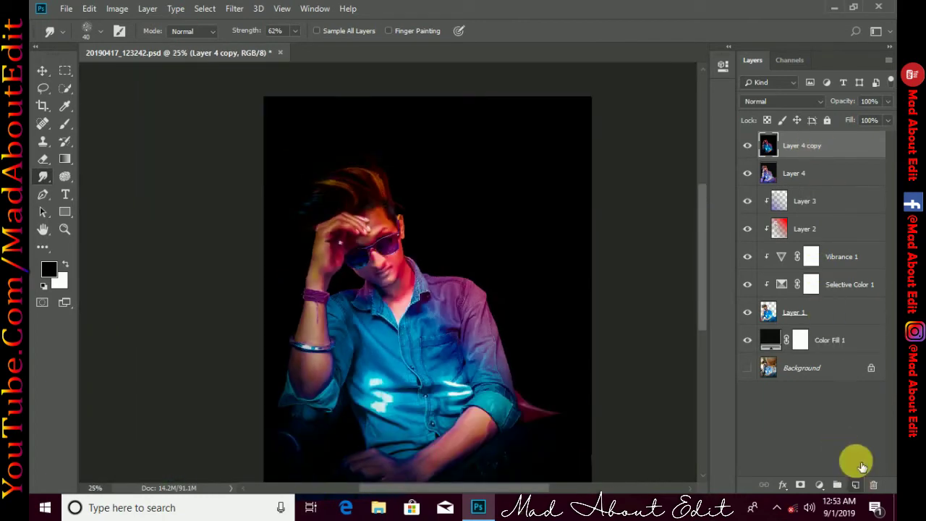
click(855, 484)
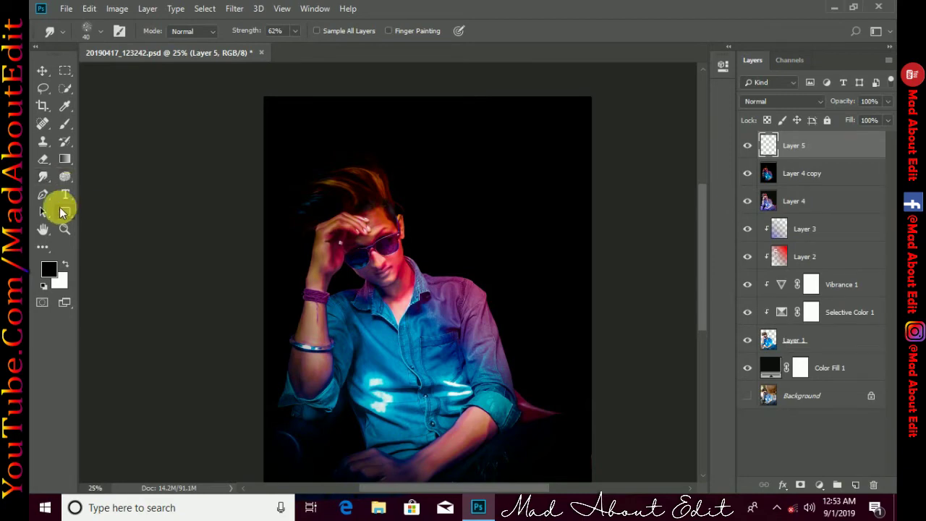
click(65, 158)
scroll(337, 341, down, 1)
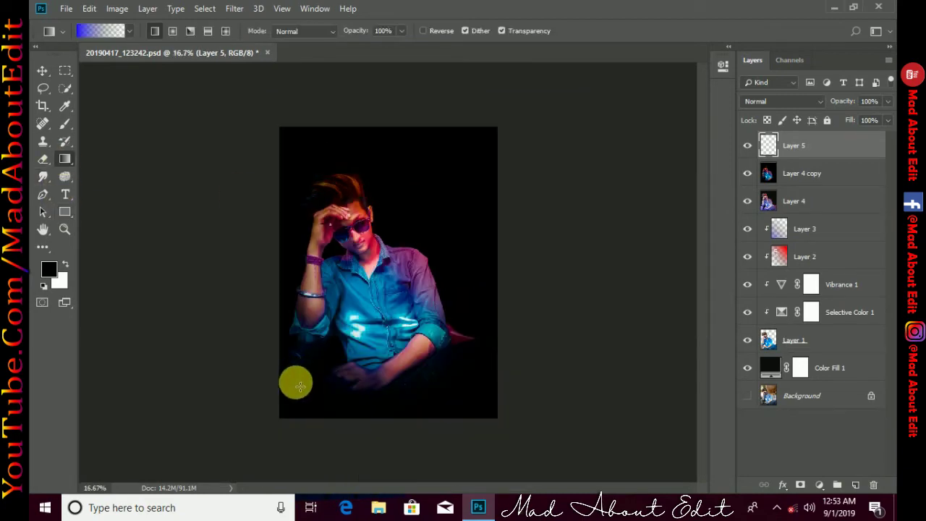
drag(432, 191, 432, 191)
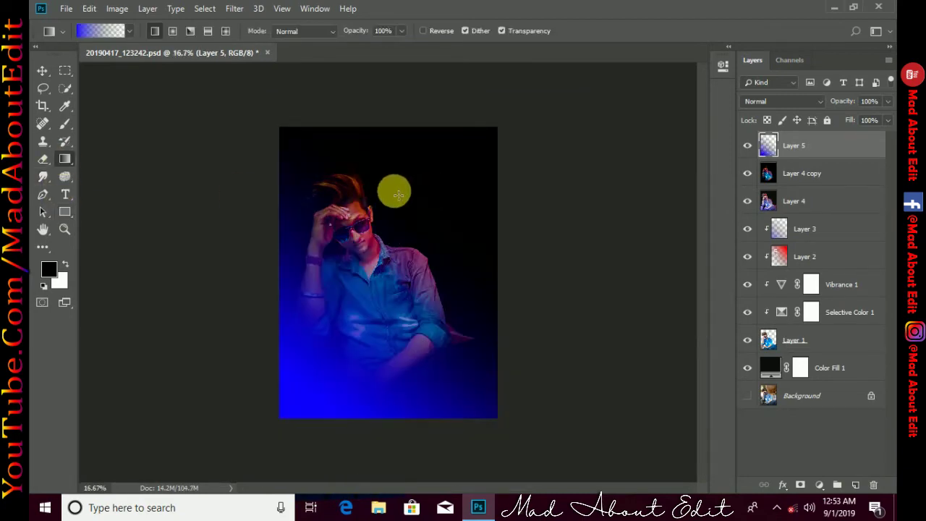
Change the gradient stop to red, drag it from the upper right, and blend Layer 5 as Overlay
click(94, 34)
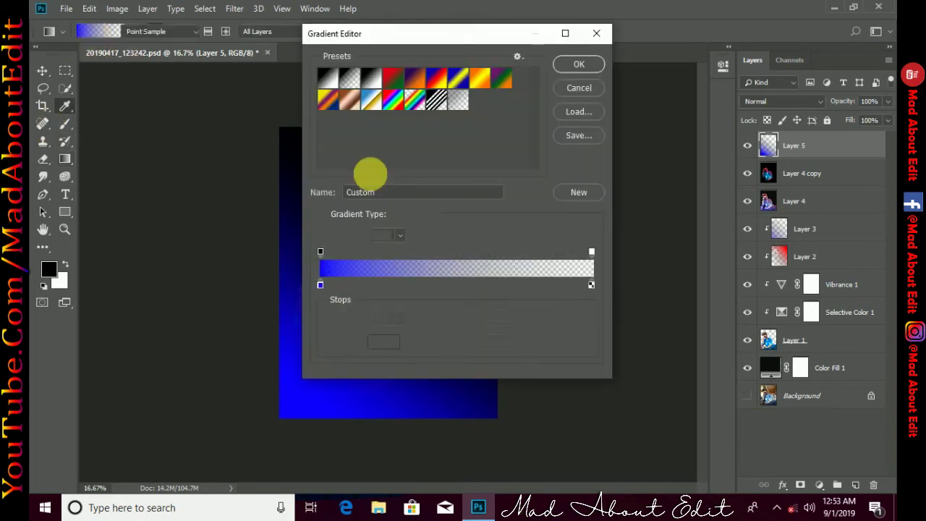
click(320, 284)
drag(477, 123, 473, 82)
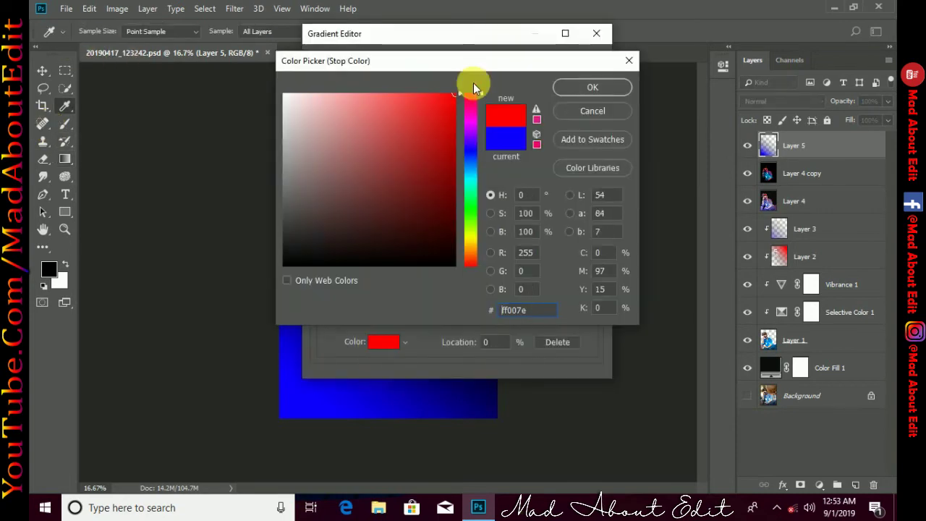
click(571, 86)
mouse_move(476, 149)
mouse_down()
mouse_move(341, 333)
mouse_move(340, 324)
mouse_up()
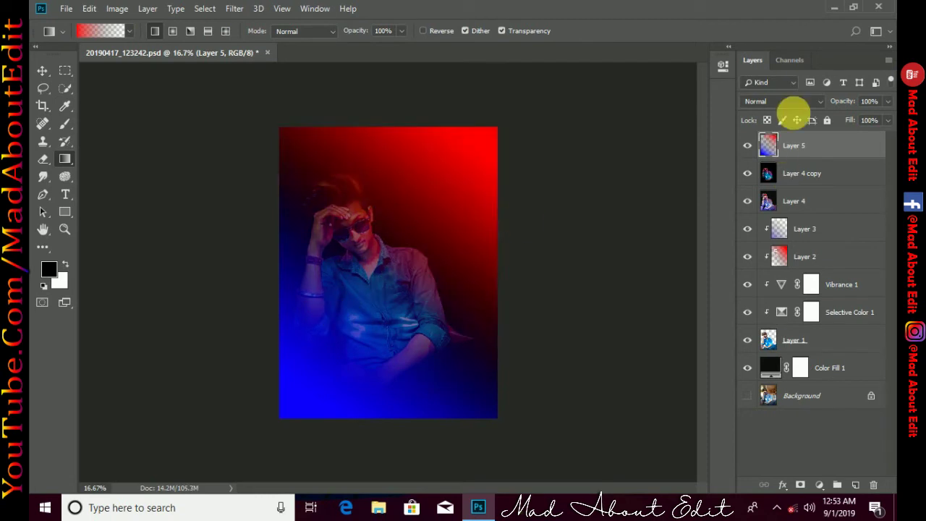
click(786, 102)
click(746, 258)
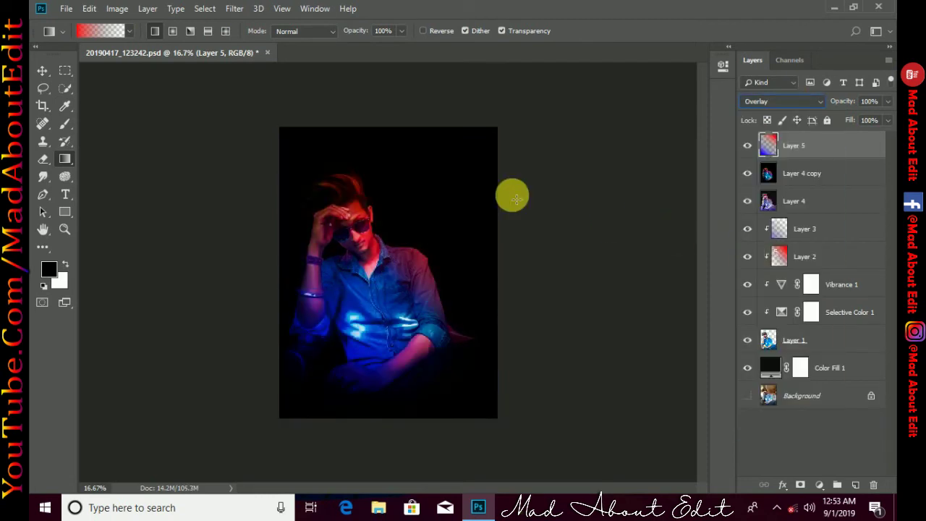
Set Layer 5's opacity to 77% and add a new empty layer on top
key(ctrl+plus)
key(ctrl+minus)
key(ctrl+plus)
ctrl+click(802, 144)
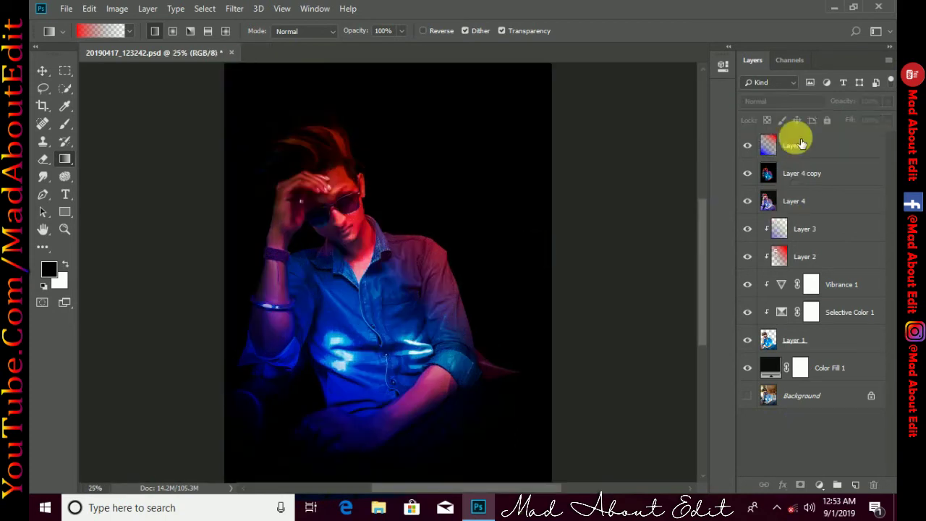
text(8577)
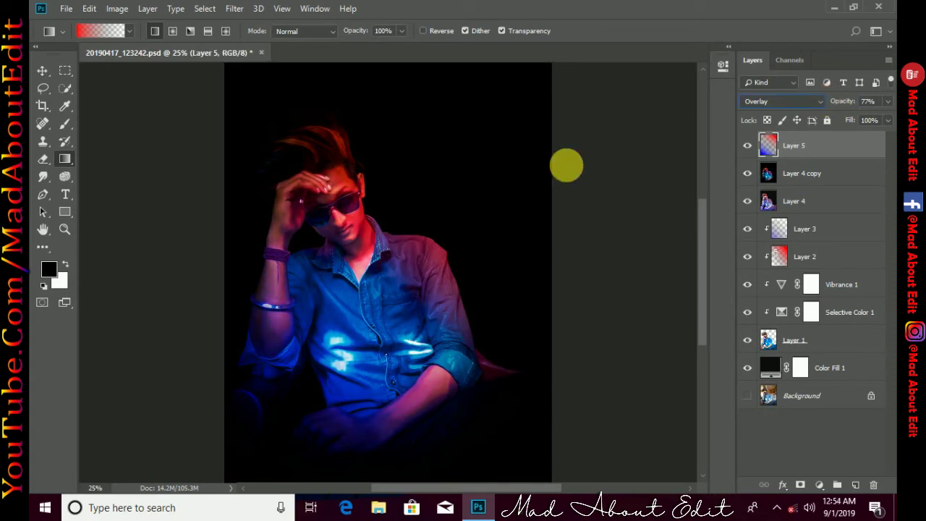
key(ctrl+minus)
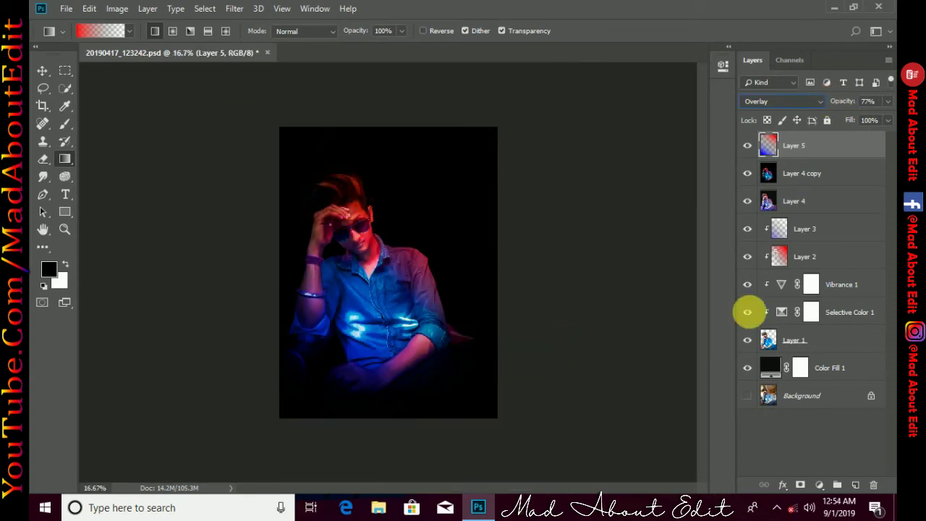
key(ctrl+plus)
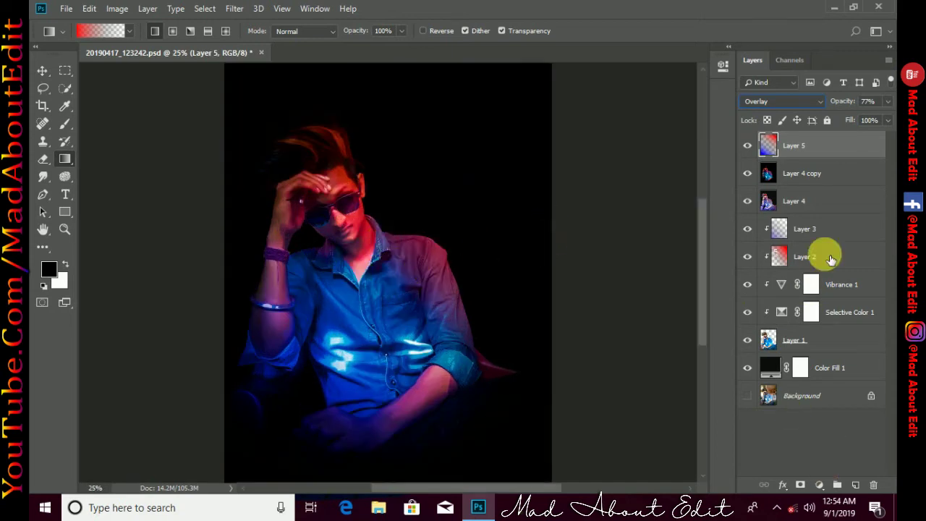
click(856, 484)
text(snapshot)
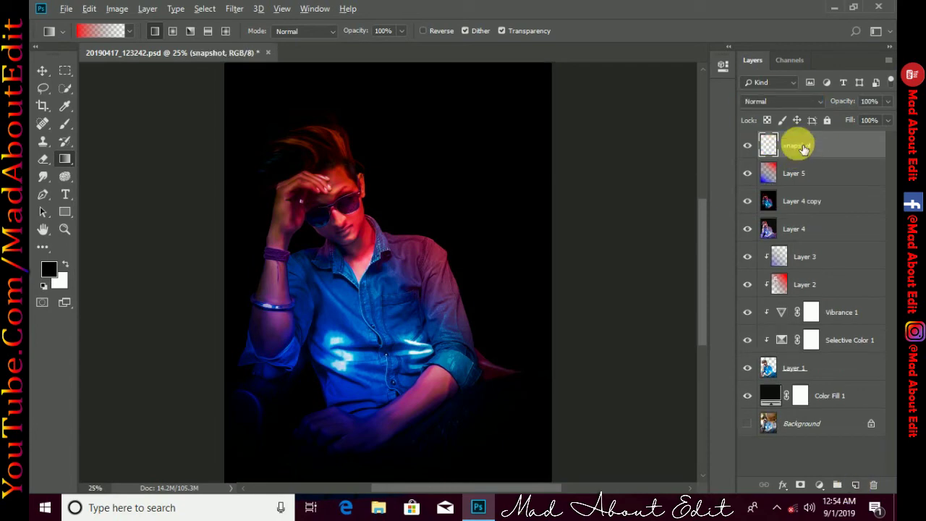
Group Layer 5 through Color Fill into Group 1 and duplicate the snapshot layer
click(800, 173)
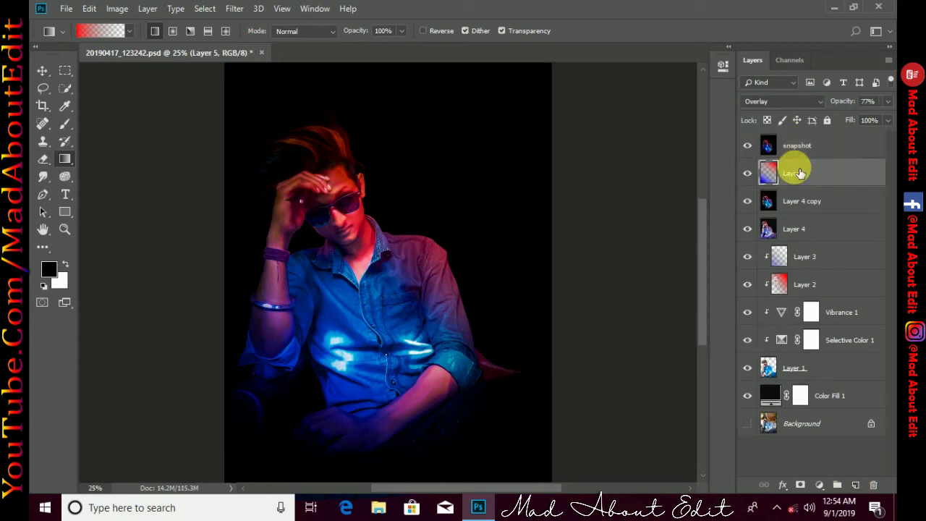
shift+click(832, 395)
key(ctrl+g)
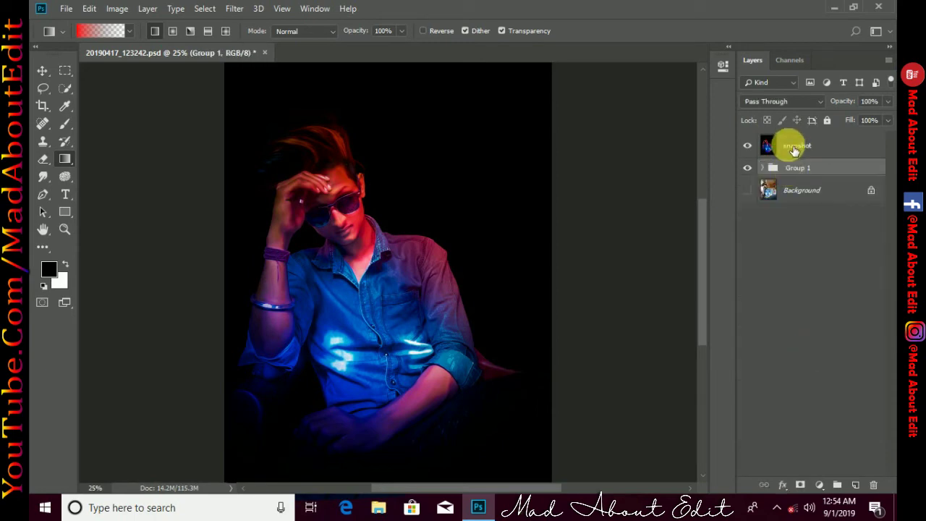
click(788, 145)
key(ctrl+j)
Add a Color Balance adjustment clipped to snapshot copy, pushing midtones toward blue (+25)
click(820, 485)
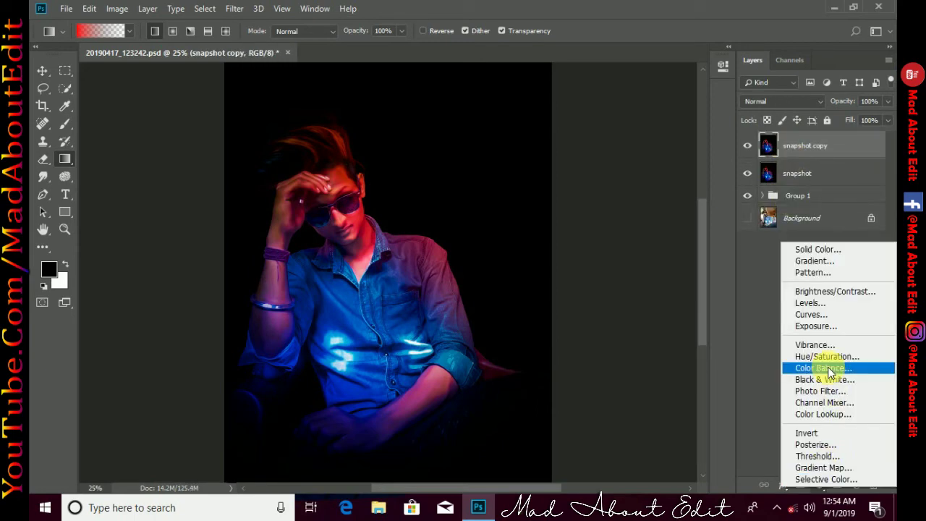
click(811, 366)
click(606, 290)
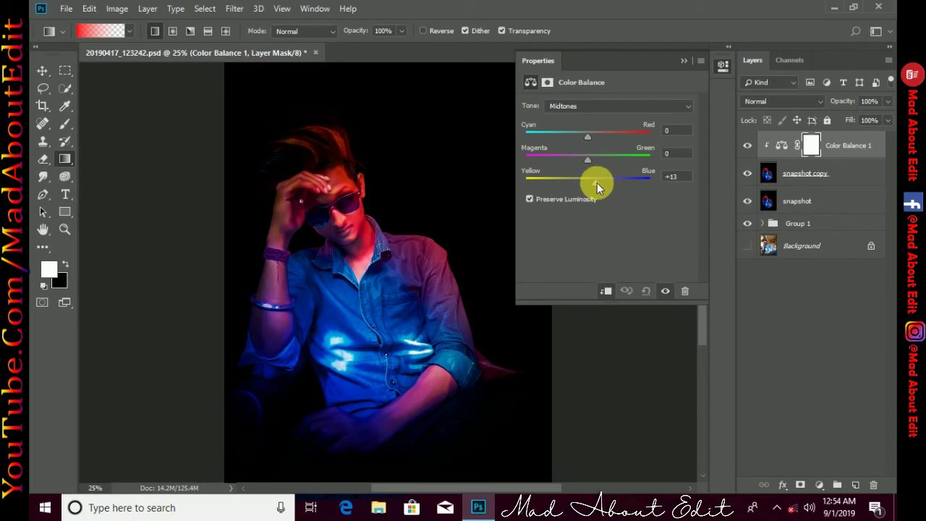
drag(597, 183, 603, 183)
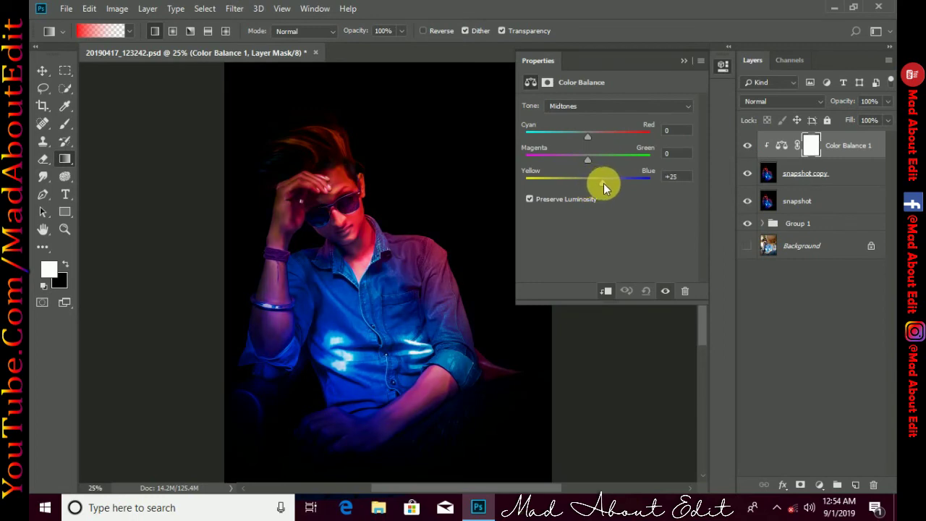
Shift the Color Balance shadows on the red and yellow–blue sliders
click(596, 106)
click(593, 118)
drag(591, 137, 600, 145)
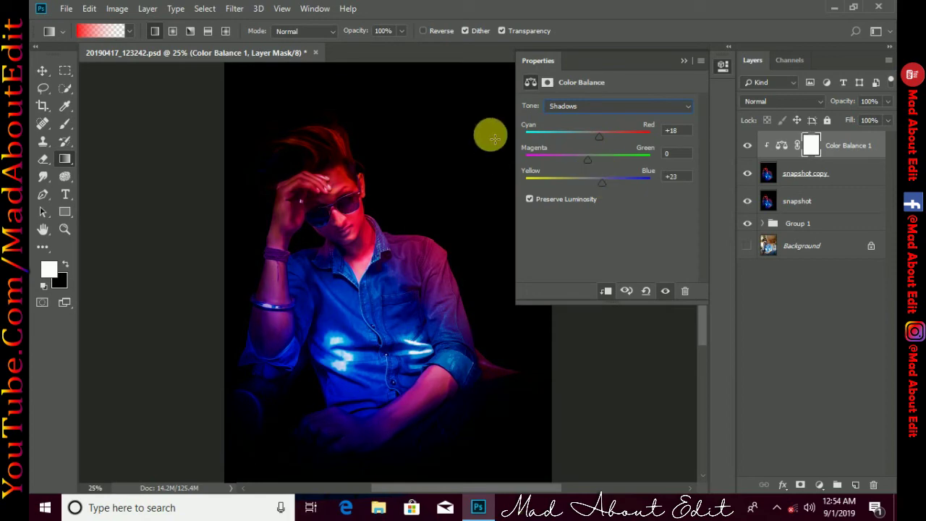
drag(596, 176, 589, 180)
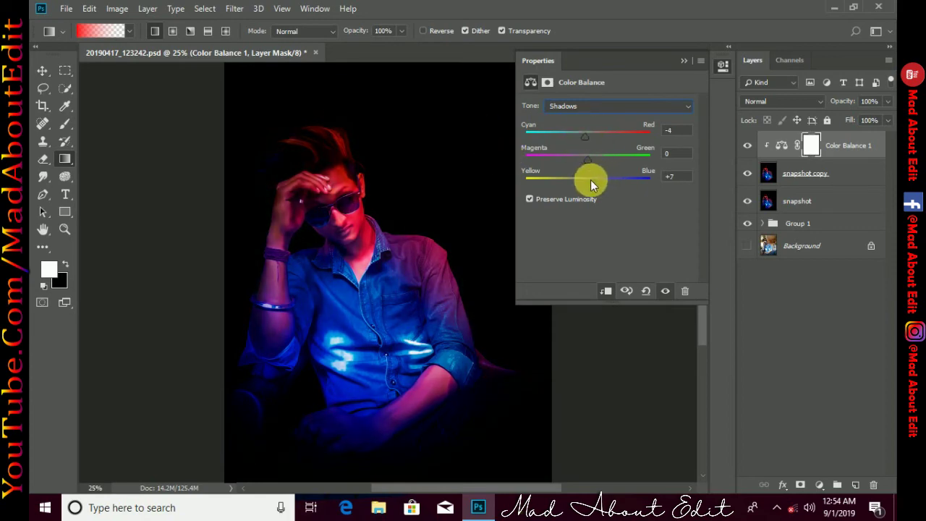
mouse_move(578, 181)
mouse_down()
mouse_move(580, 157)
mouse_move(599, 137)
mouse_up()
Finish the shadows at -24/-12/-9 after checking highlights, then return to midtones
click(602, 106)
click(598, 138)
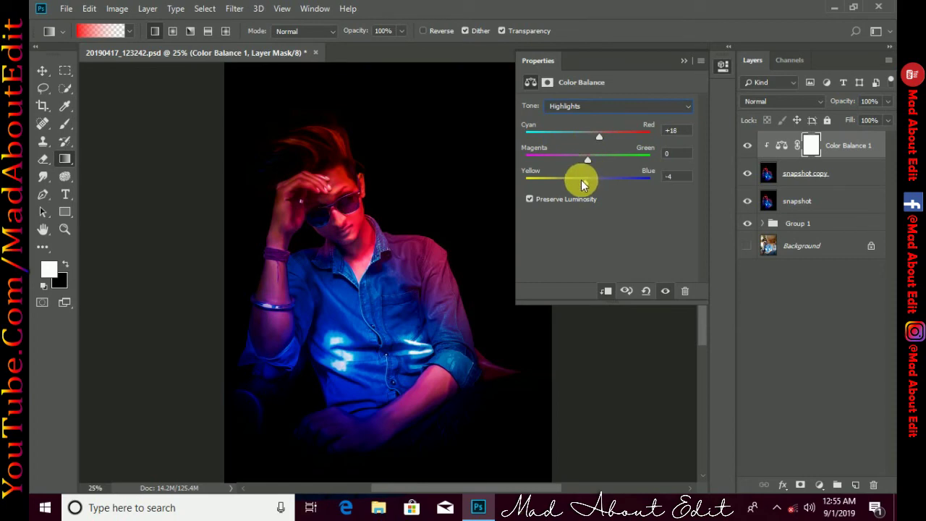
click(588, 107)
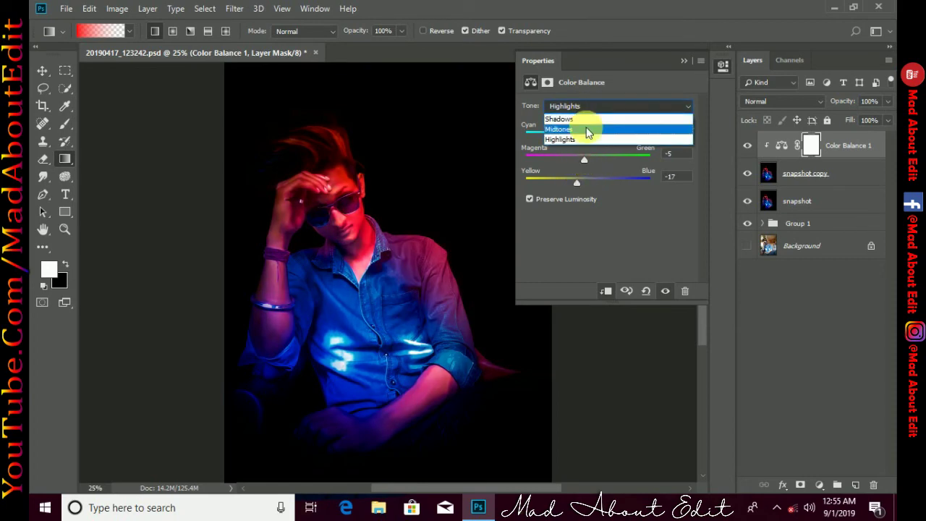
click(586, 123)
drag(585, 136, 573, 137)
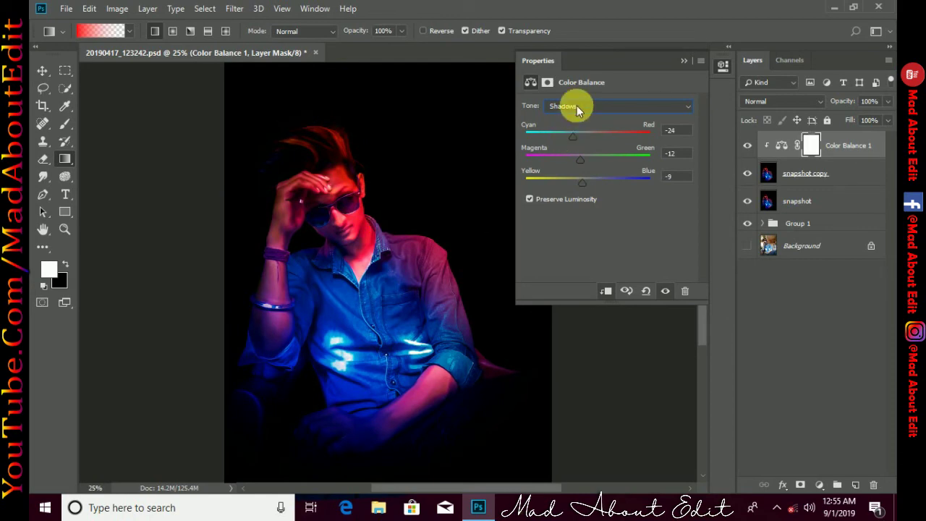
click(575, 108)
click(576, 127)
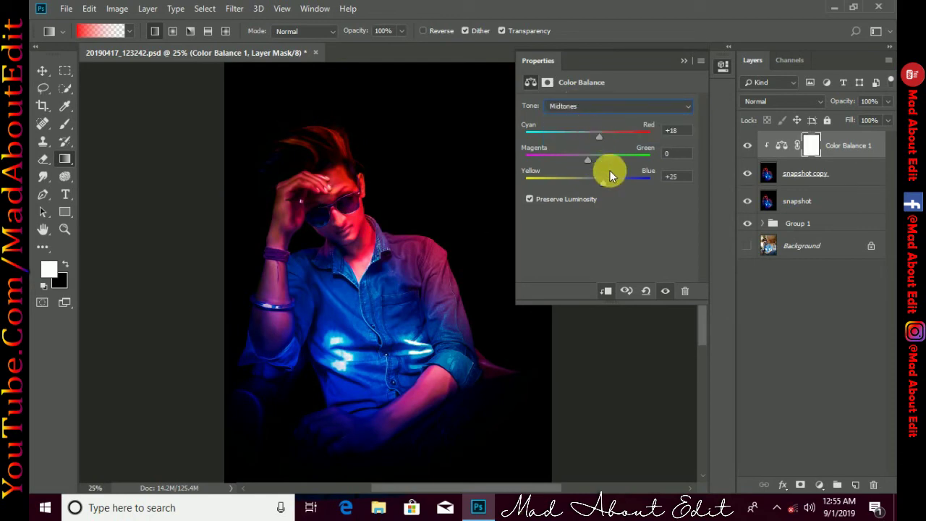
click(684, 60)
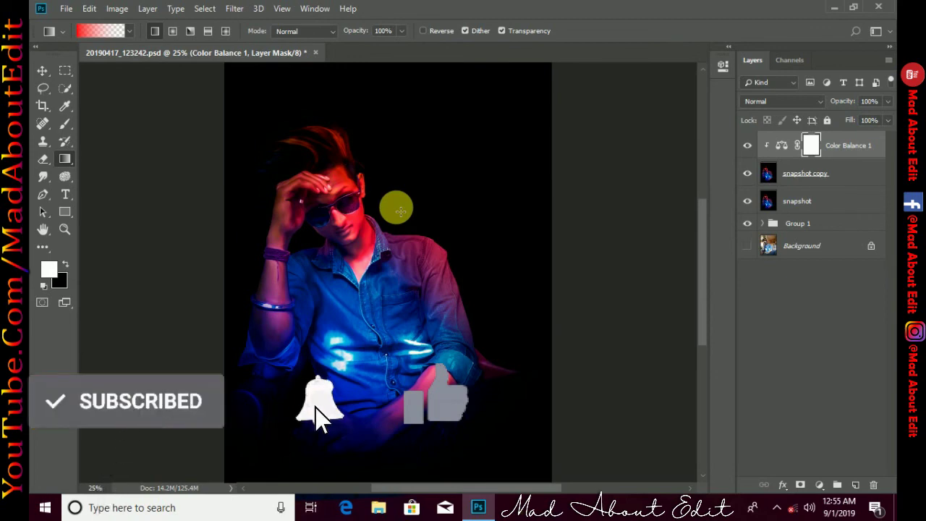
With the Brush tool active, merge Color Balance 1 down into snapshot copy
click(65, 125)
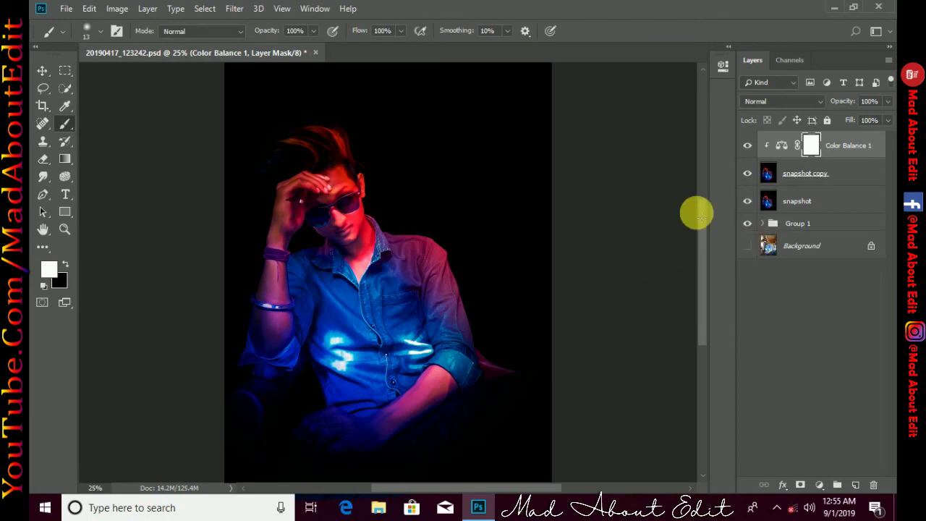
right_click(815, 147)
click(703, 382)
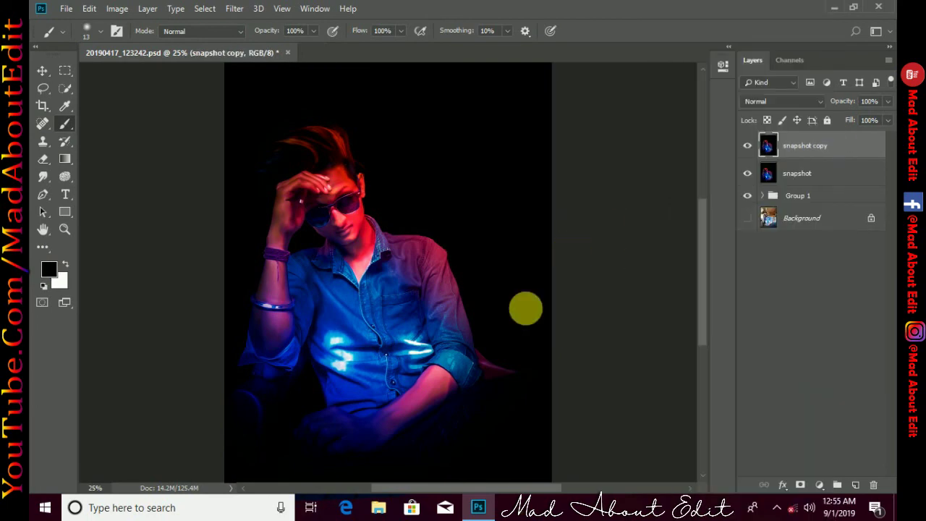